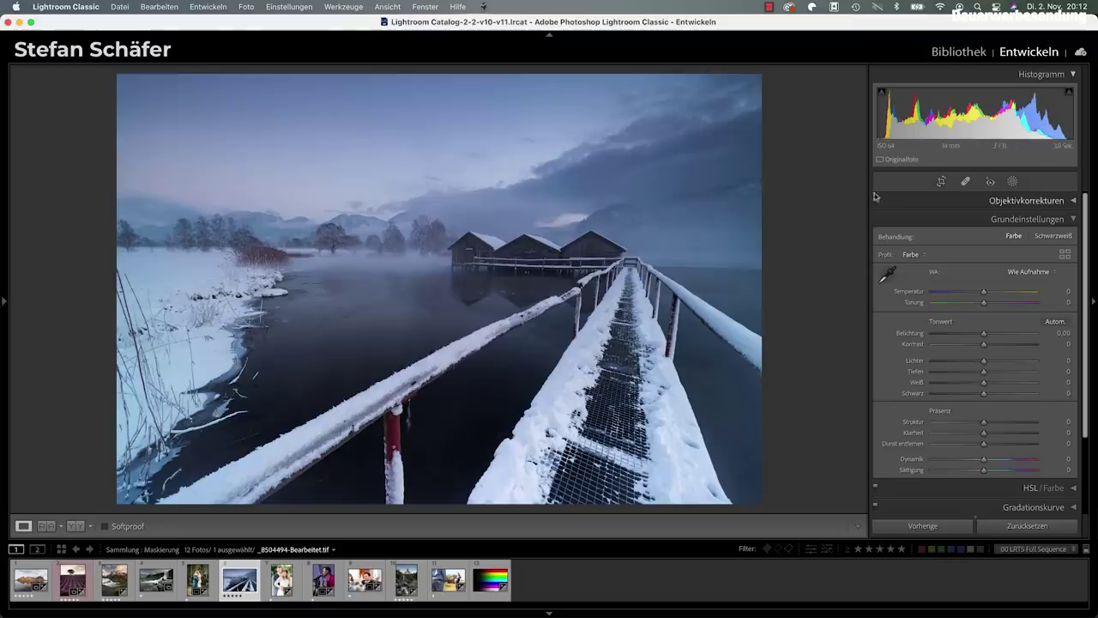
# Create an automatic sky mask with Himmel auswählen and hide its green overlay.
pyautogui.click(1013, 182)
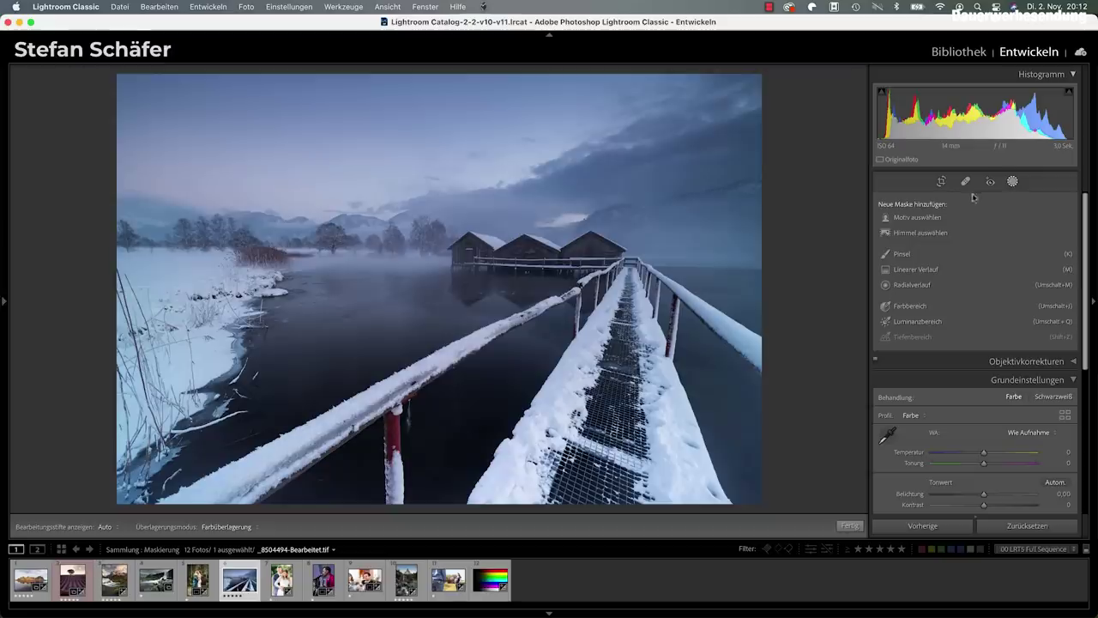
pyautogui.click(903, 236)
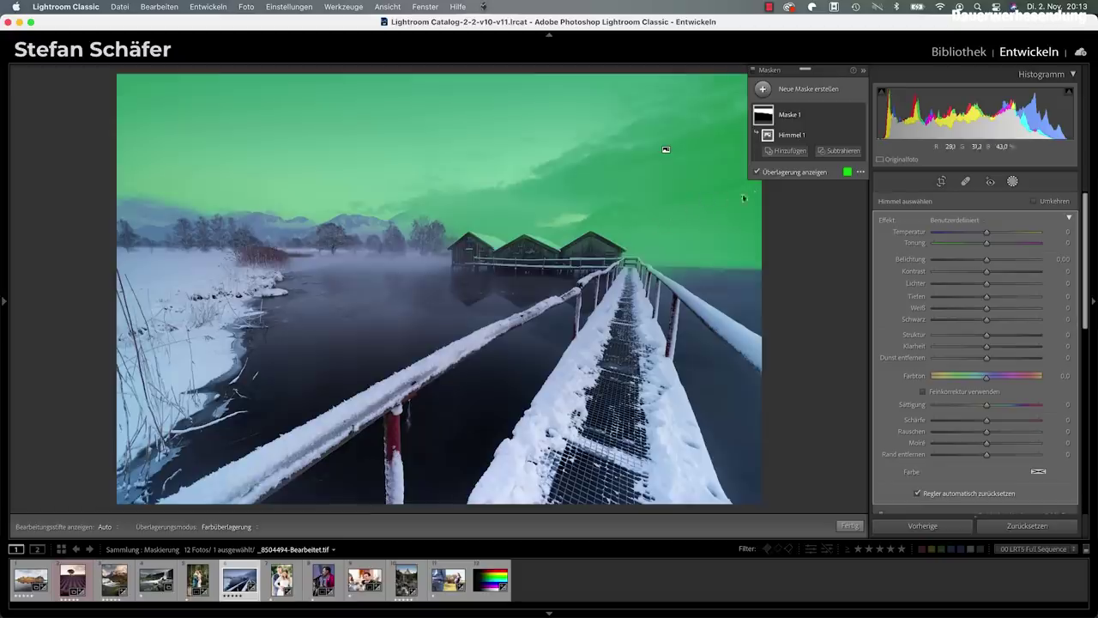
pyautogui.click(757, 173)
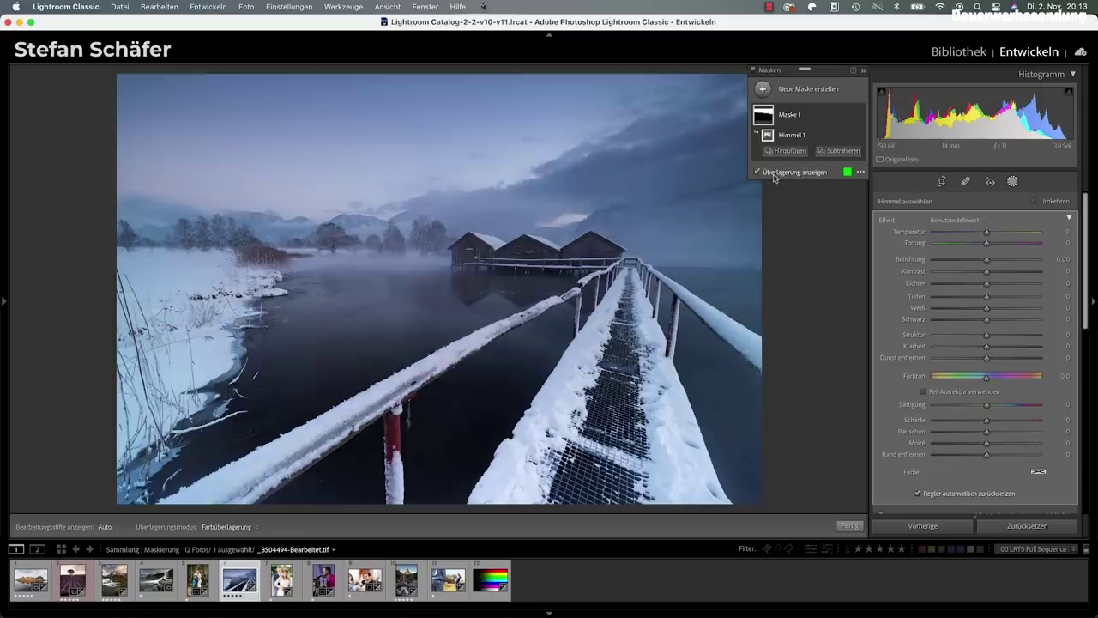
# Add a subtracting Pinsel to the sky mask with Automatisch maskieren enabled.
pyautogui.click(839, 151)
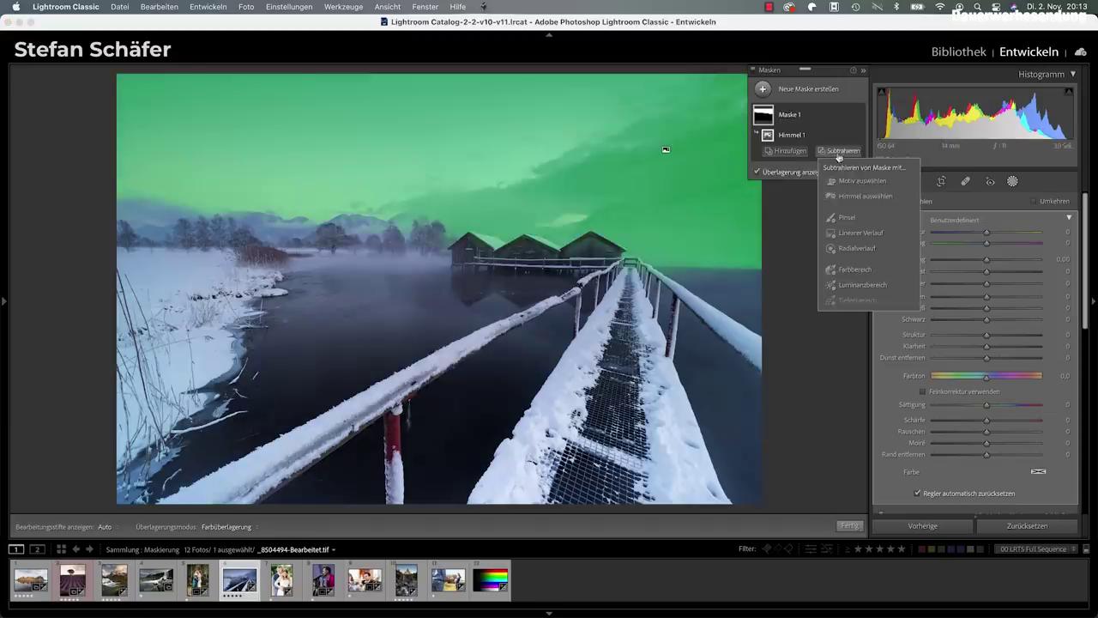
pyautogui.click(849, 218)
pyautogui.click(931, 275)
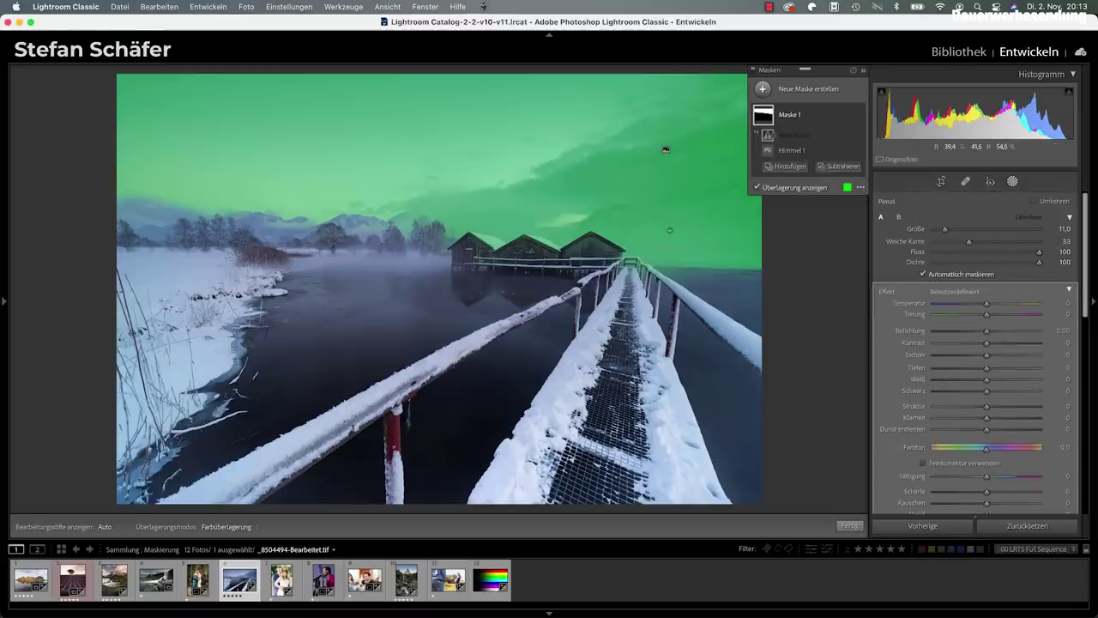
# Subtract the dark right-hand cloud bank and hillside from the sky mask.
pyautogui.press('h')
pyautogui.moveTo(696, 215)
pyautogui.mouseDown()
pyautogui.moveTo(755, 201)
pyautogui.moveTo(741, 202)
pyautogui.mouseUp()
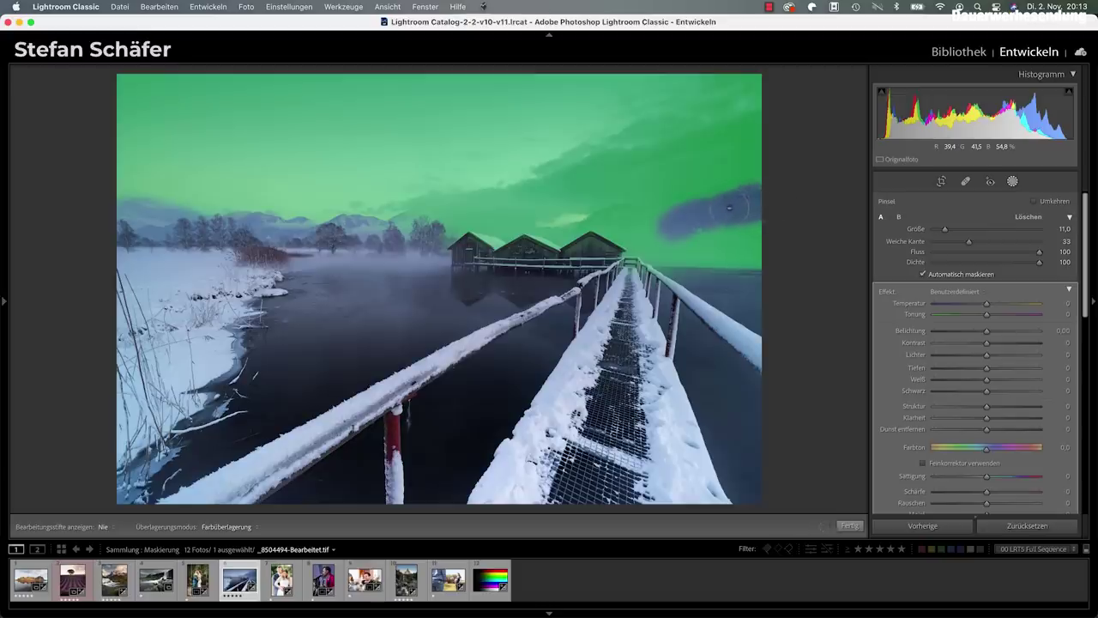
pyautogui.moveTo(673, 221)
pyautogui.mouseDown()
pyautogui.moveTo(580, 246)
pyautogui.moveTo(731, 254)
pyautogui.mouseUp()
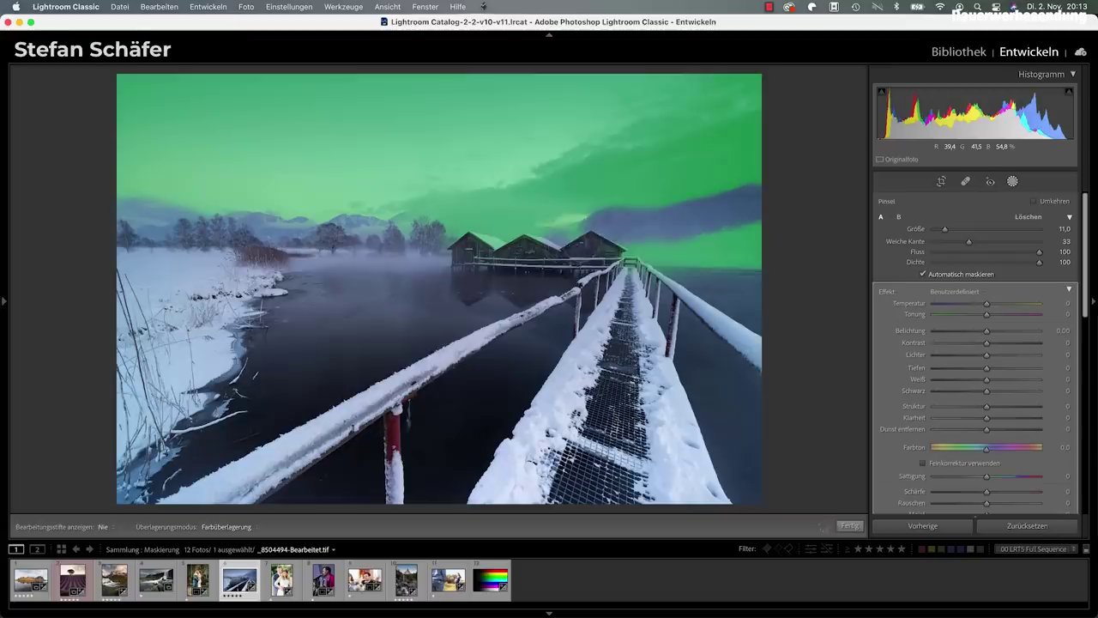
pyautogui.moveTo(664, 259)
pyautogui.mouseDown()
pyautogui.moveTo(715, 275)
pyautogui.moveTo(760, 221)
pyautogui.mouseUp()
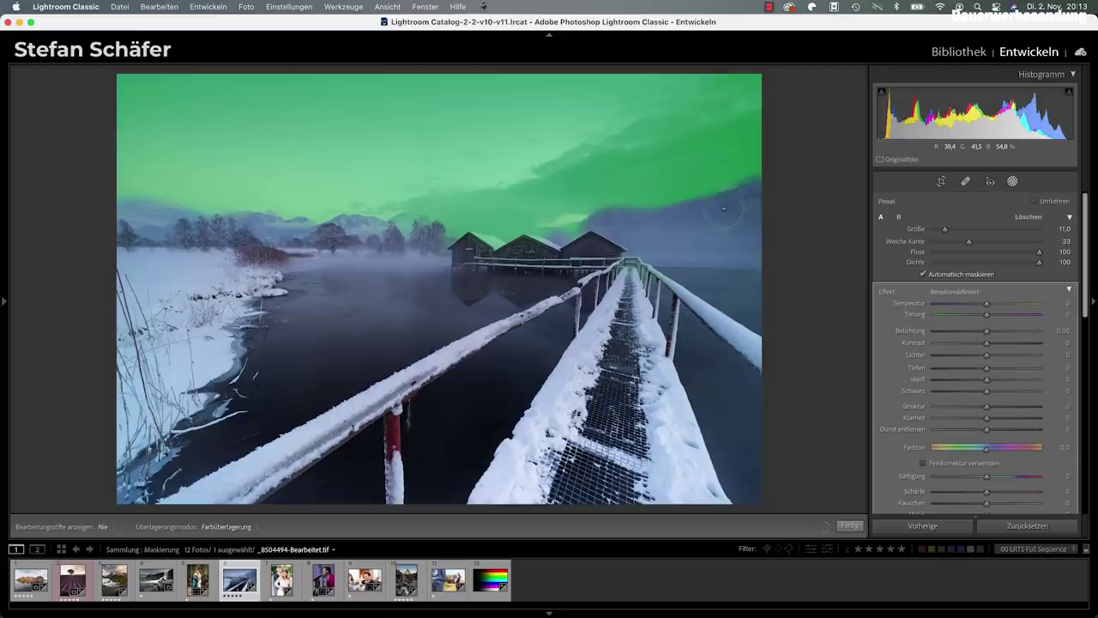
pyautogui.moveTo(659, 217); pyautogui.dragTo(743, 204)
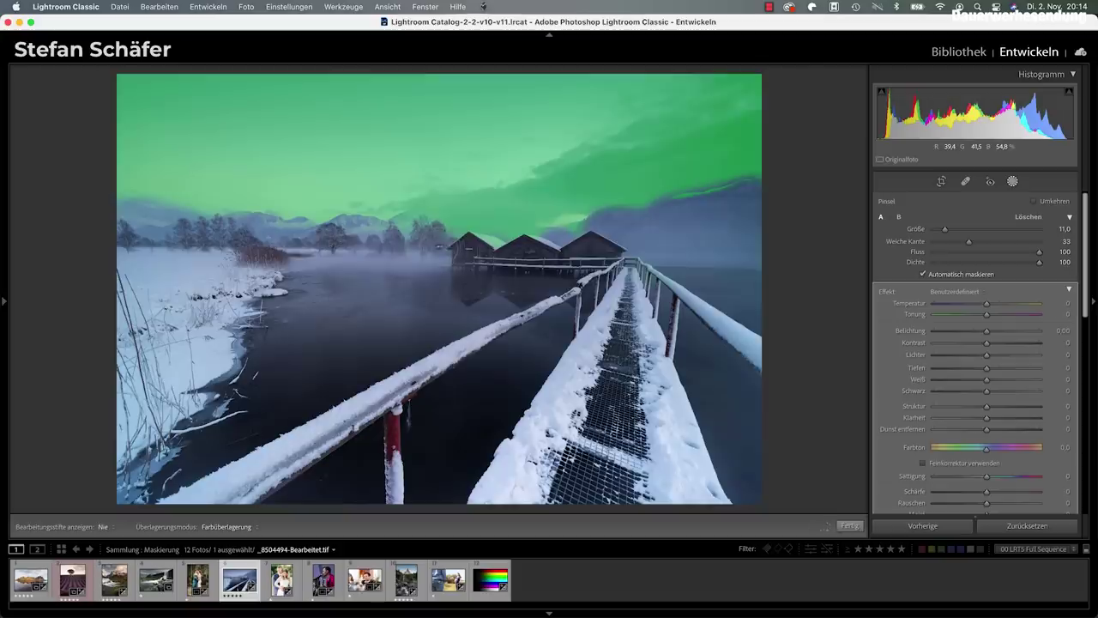
pyautogui.press('h')
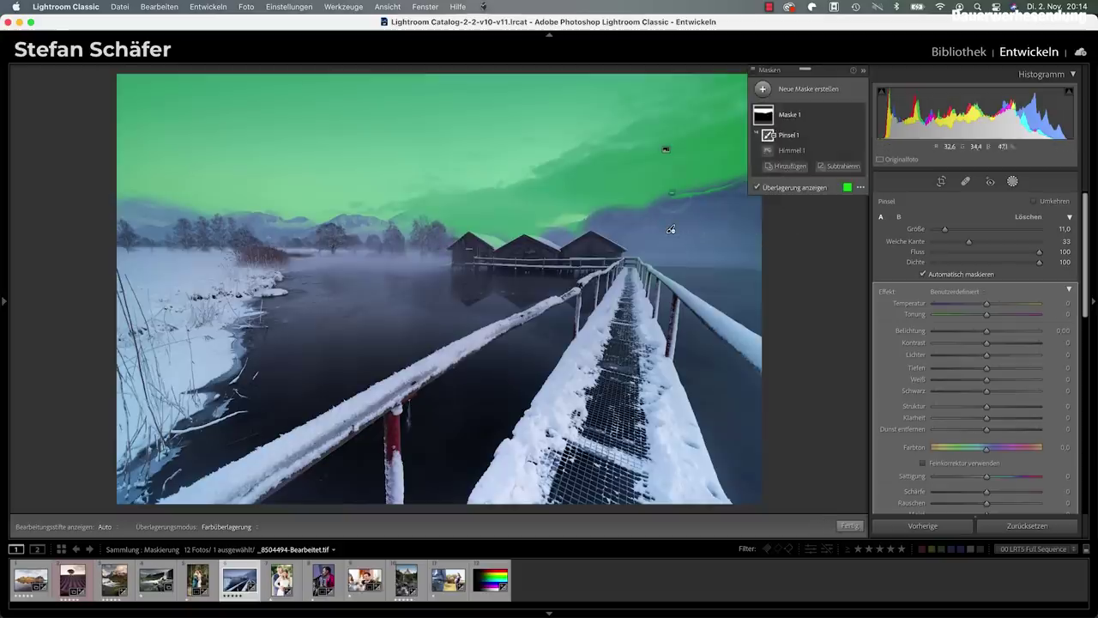
# Shrink the subtracting brush while toggling its Alt erase mode.
pyautogui.press('alt')
pyautogui.scroll(-3, 698, 177)
pyautogui.scroll(-2, 698, 177)
pyautogui.scroll(-1, 671, 229)
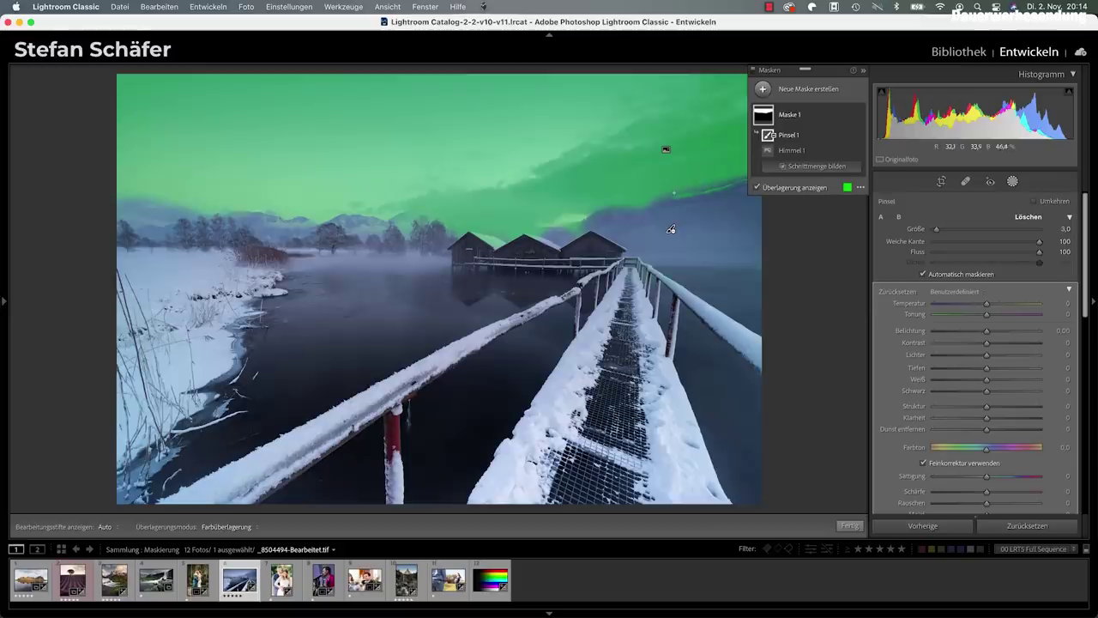
pyautogui.press('h')
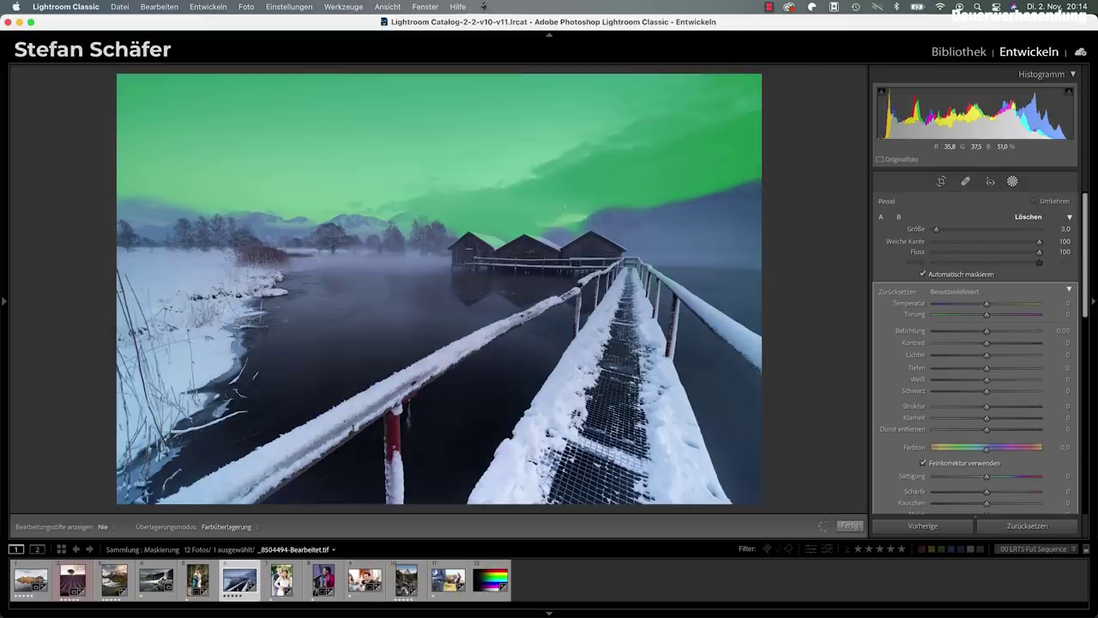
pyautogui.press('alt')
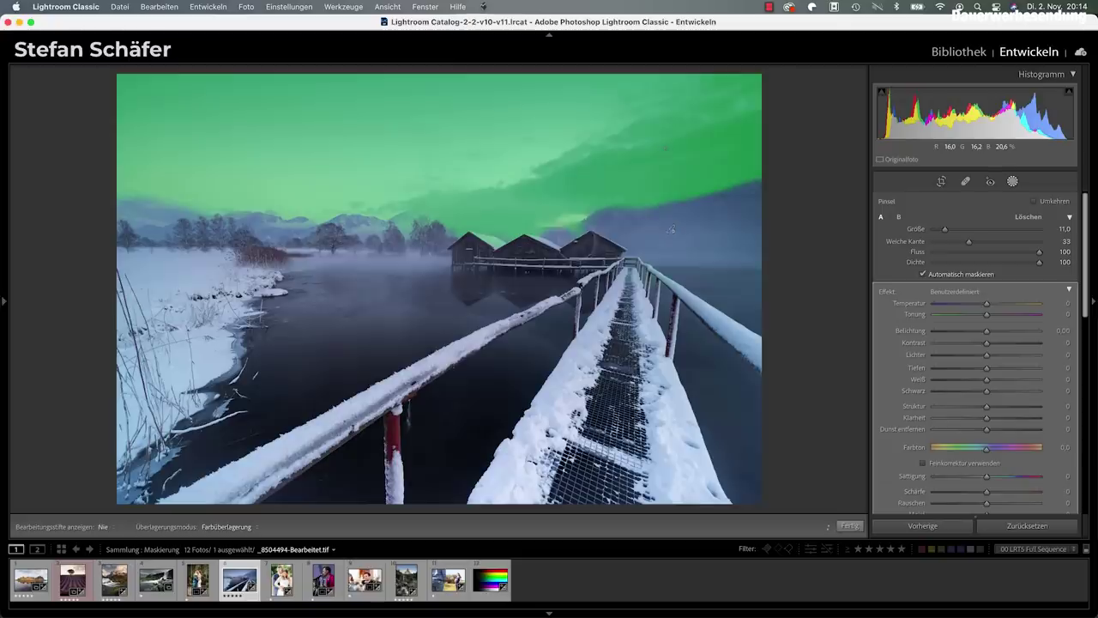
# Reduce the brush to size 4.0 and restore the sky mask above the boathouse roofs.
pyautogui.scroll(-2, 671, 229)
pyautogui.scroll(-2, 671, 229)
pyautogui.scroll(-2, 671, 229)
pyautogui.press('h')
pyautogui.moveTo(539, 237)
pyautogui.mouseDown()
pyautogui.moveTo(455, 241)
pyautogui.moveTo(523, 246)
pyautogui.mouseUp()
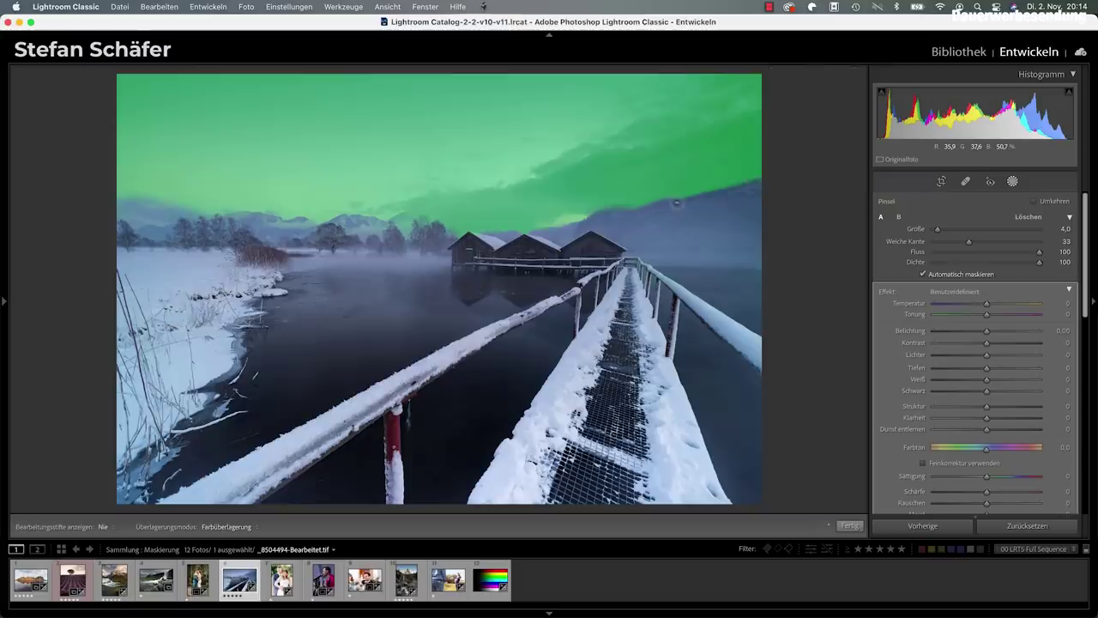
pyautogui.press('h')
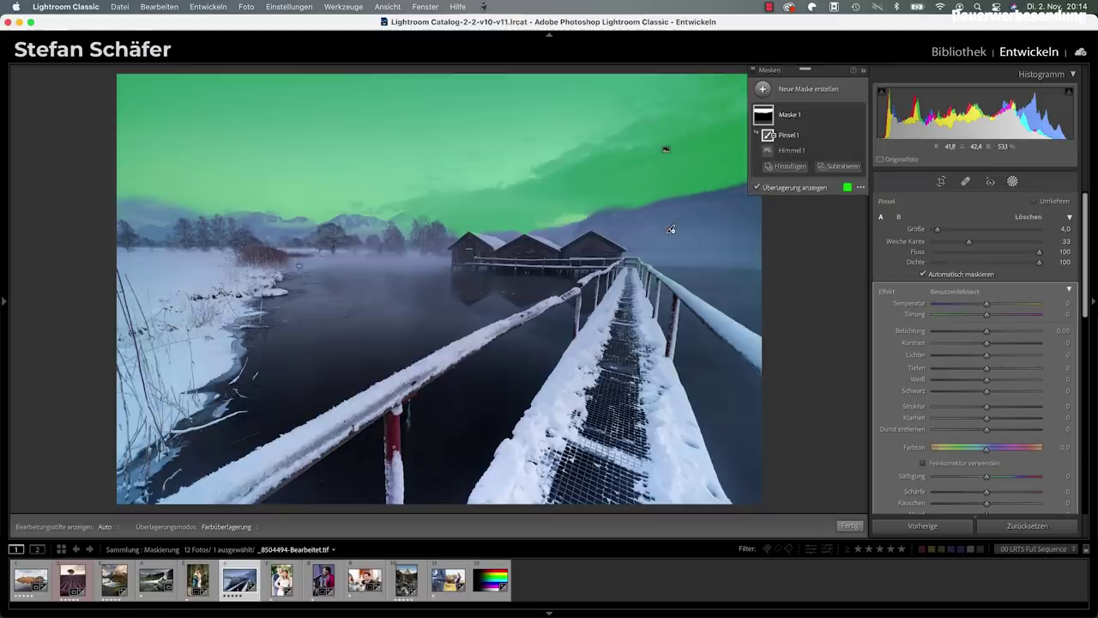
pyautogui.press('h')
pyautogui.press('h')
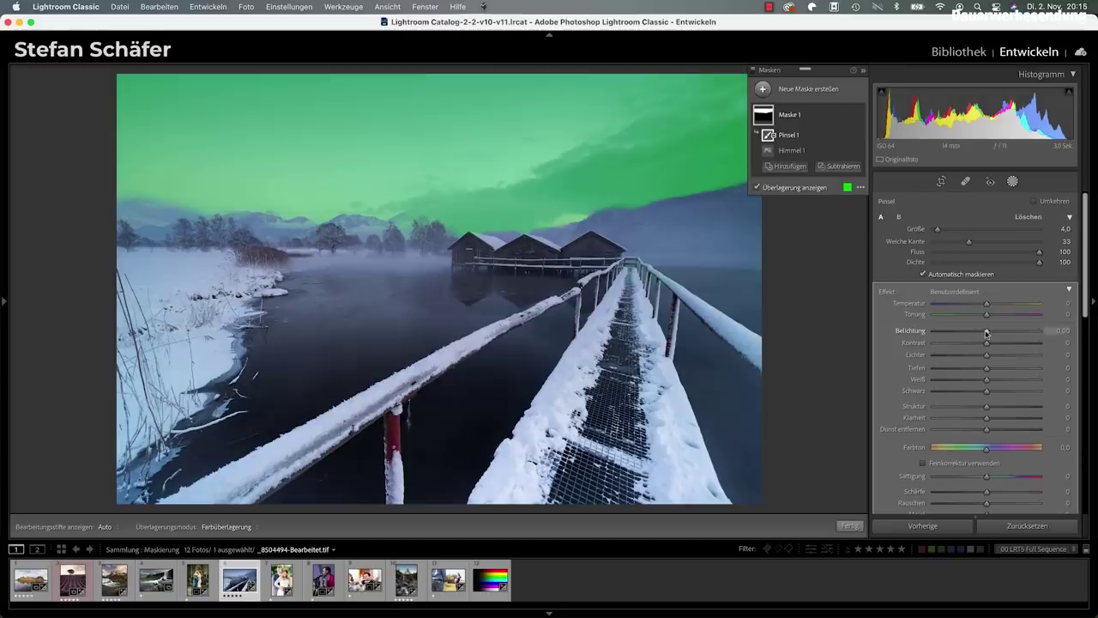
# Hide the overlay and set the sky mask's Belichtung to -0,23 after trying -0,40.
pyautogui.press('o')
pyautogui.moveTo(987, 332); pyautogui.dragTo(981, 333)
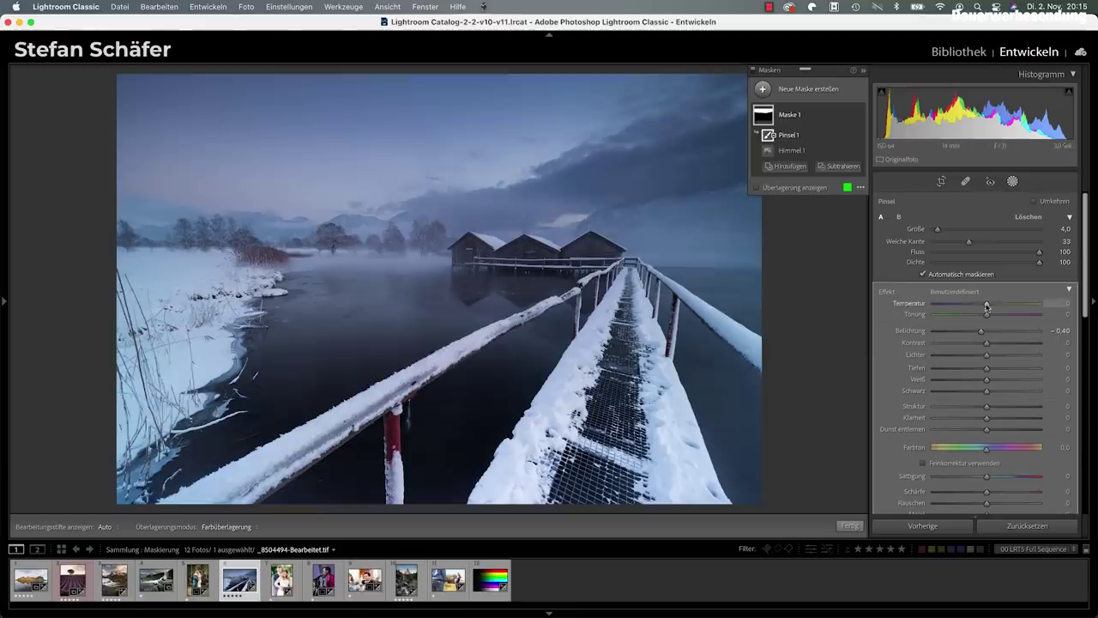
pyautogui.moveTo(982, 333); pyautogui.dragTo(984, 333)
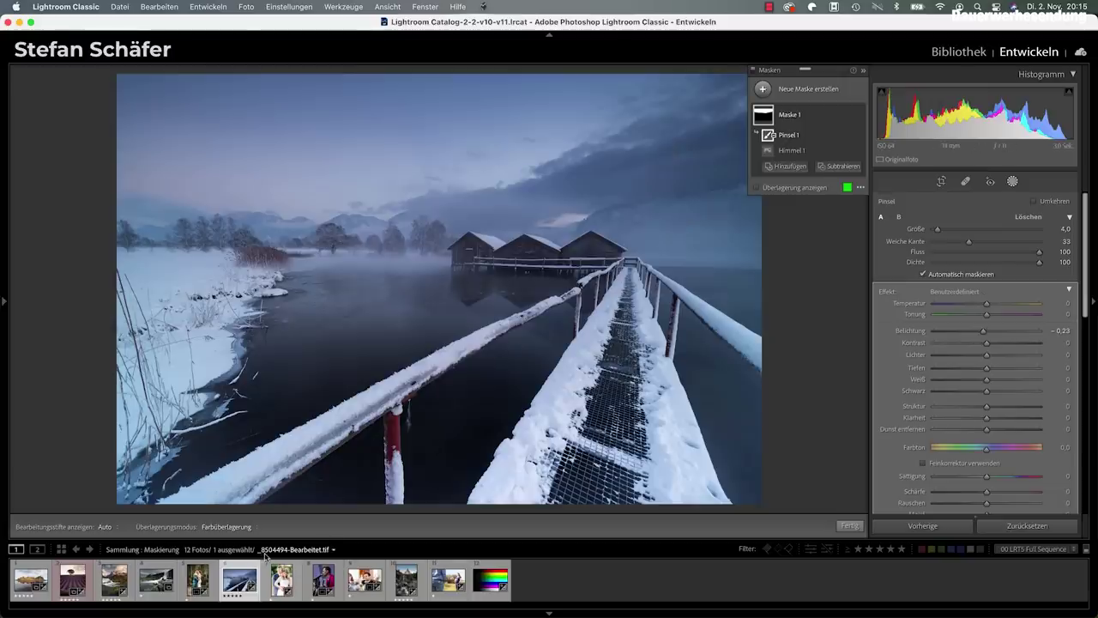
# Open the mountain reflection photo and toggle Maske 1's luminance range component to compare.
pyautogui.click(30, 580)
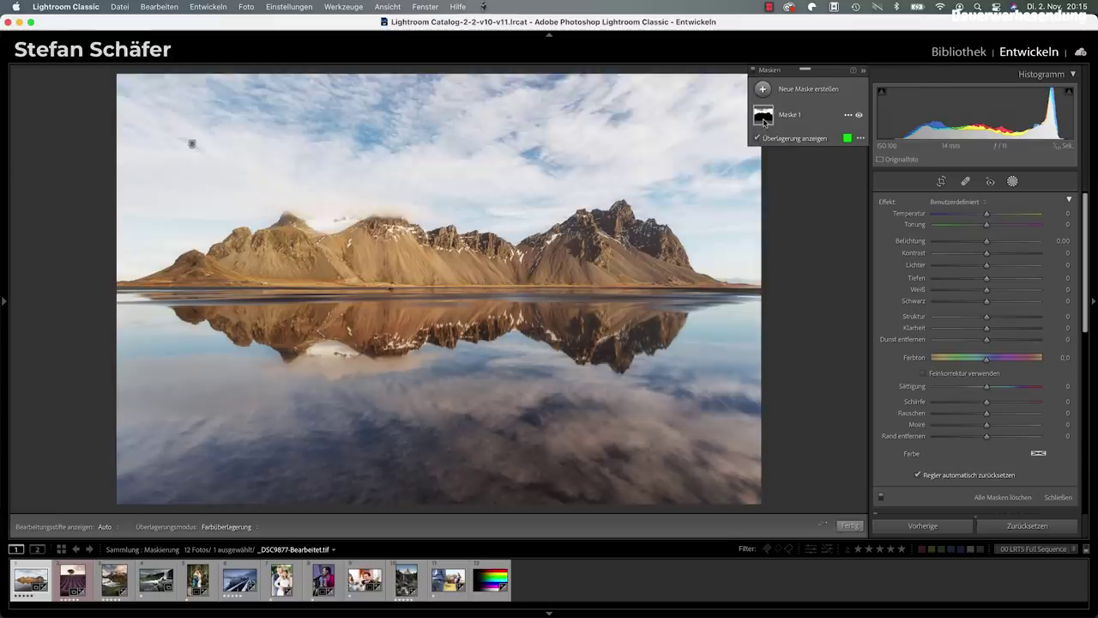
pyautogui.moveTo(762, 115)
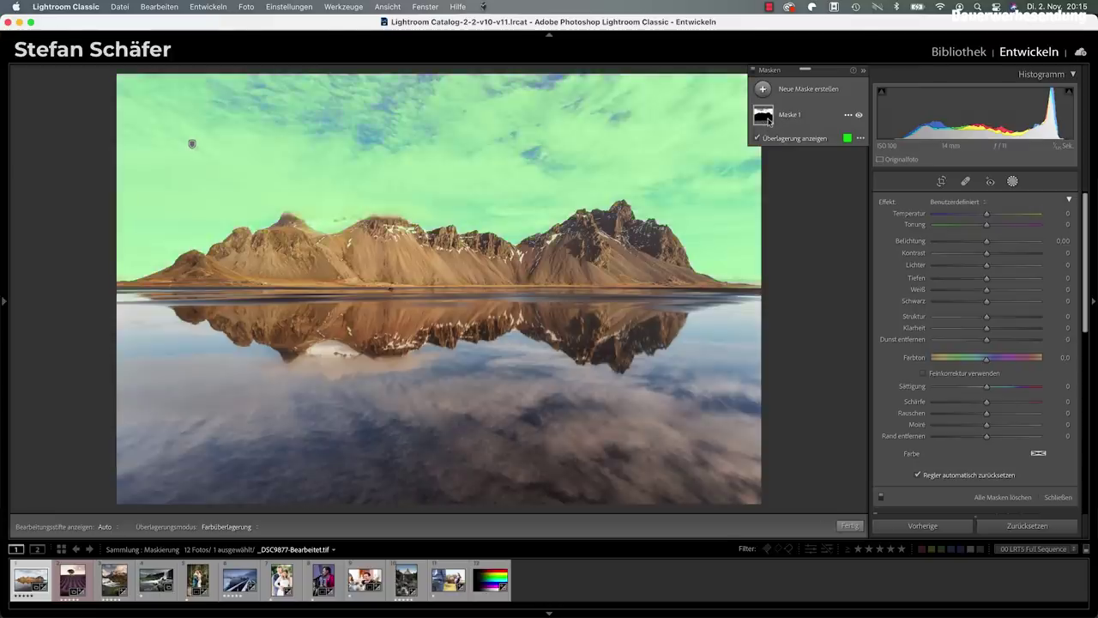
pyautogui.click(772, 115)
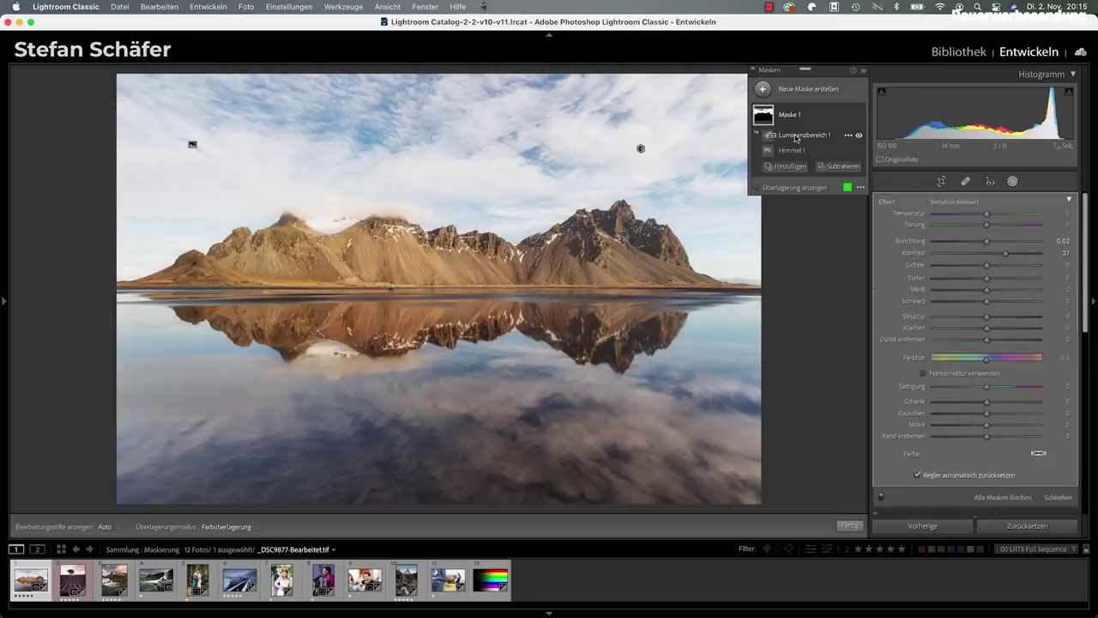
pyautogui.click(797, 138)
pyautogui.click(859, 136)
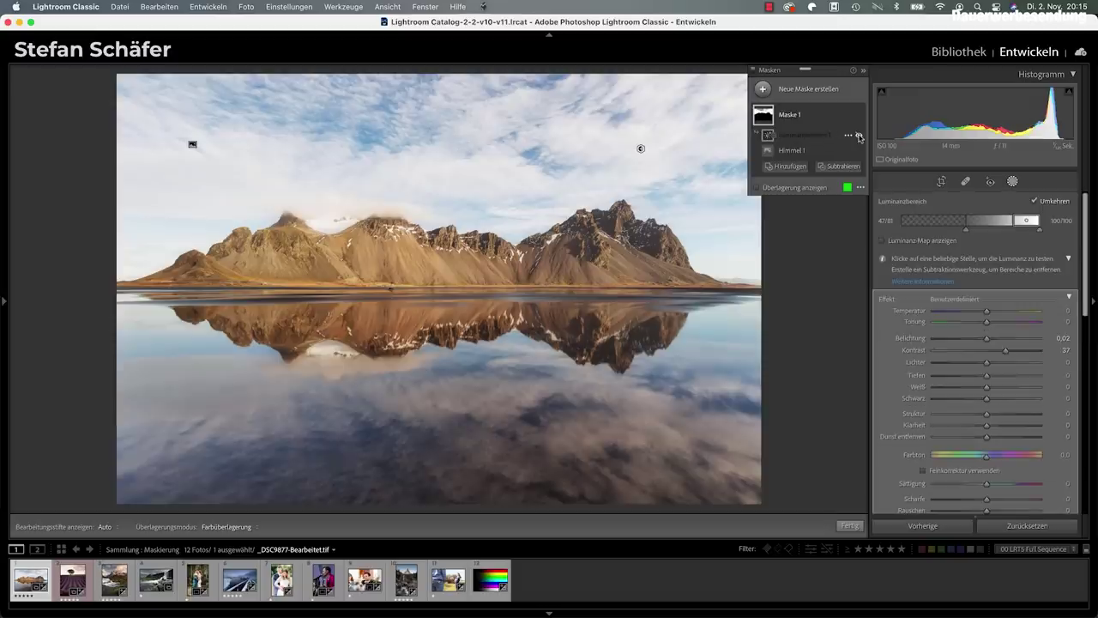
pyautogui.click(859, 137)
pyautogui.click(859, 137)
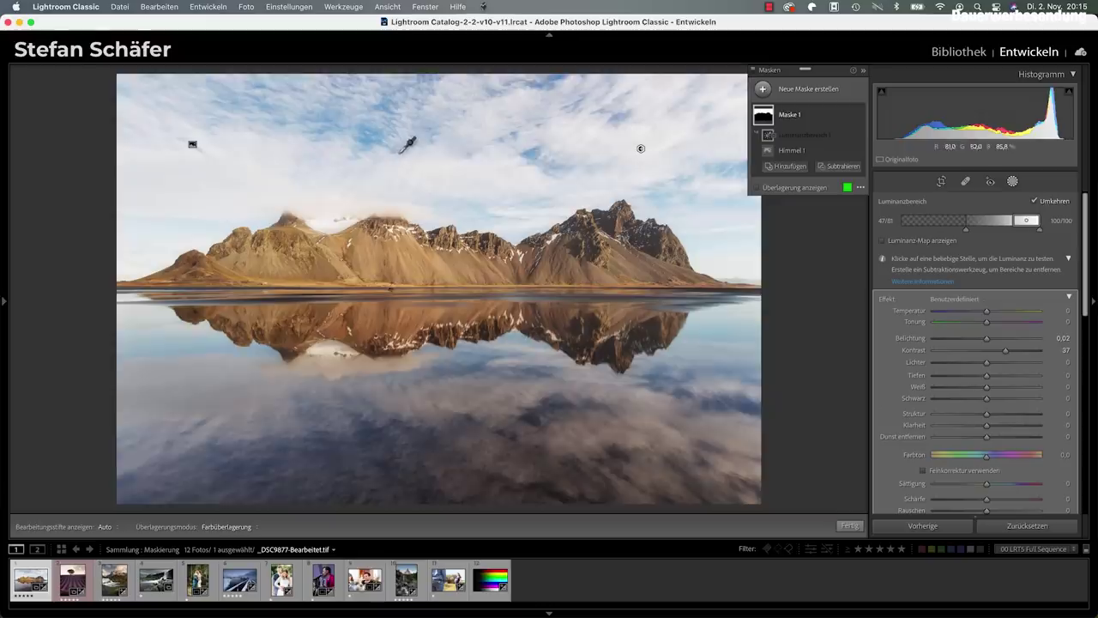
pyautogui.click(859, 137)
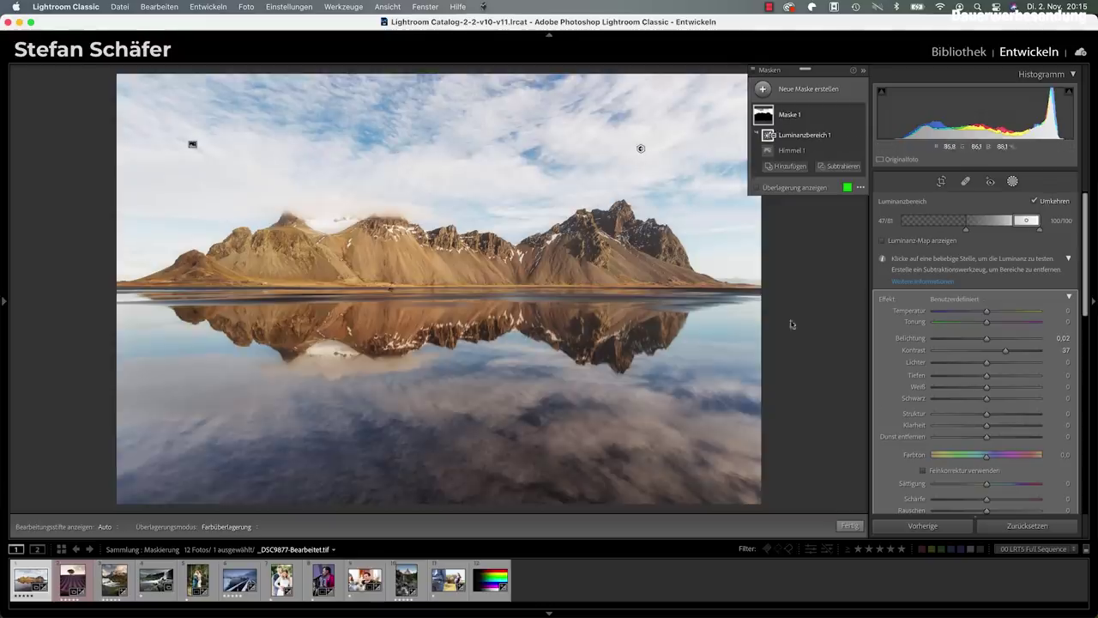
# Revert the mask exposure after trying -0,23, collapse Maske 1, and open the snowy jetty photo.
pyautogui.moveTo(1000, 340); pyautogui.dragTo(982, 342)
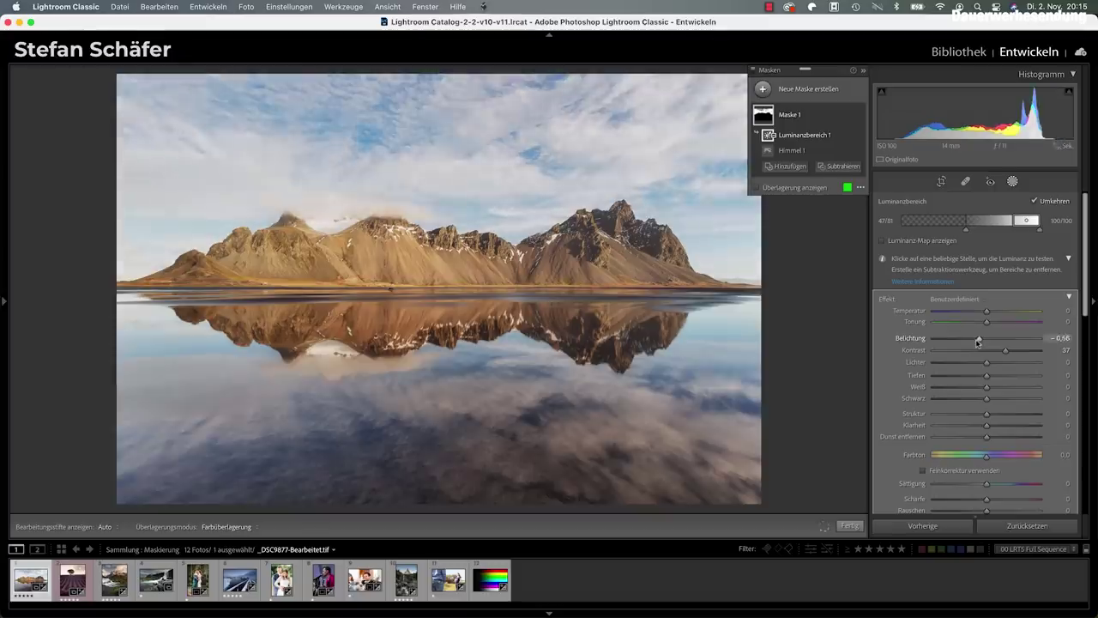
pyautogui.press('super+z')
pyautogui.click(790, 114)
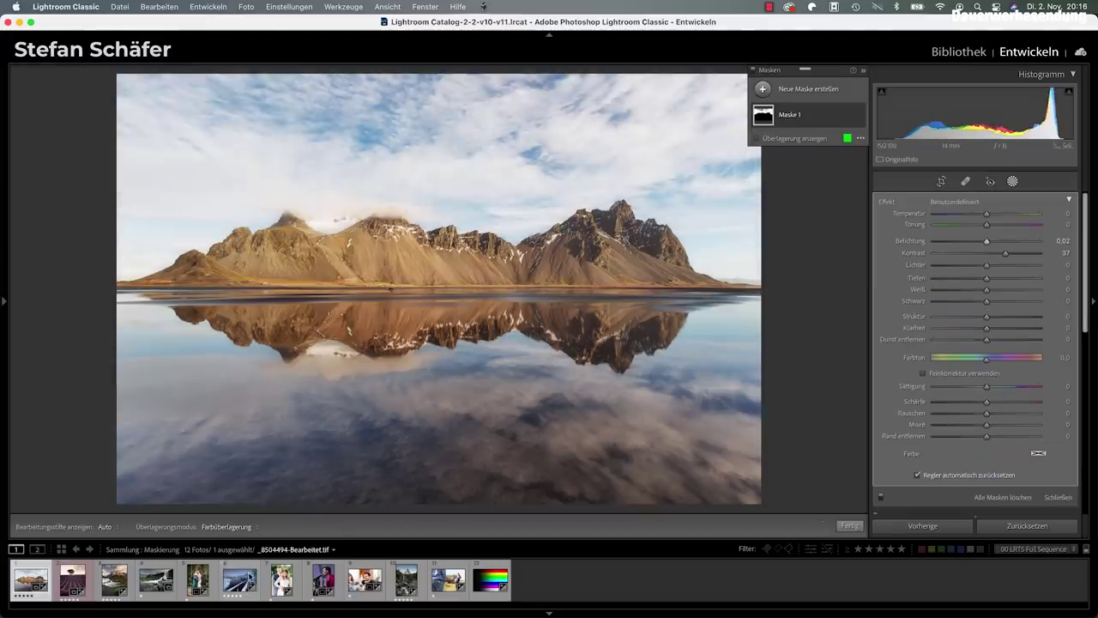
pyautogui.click(239, 580)
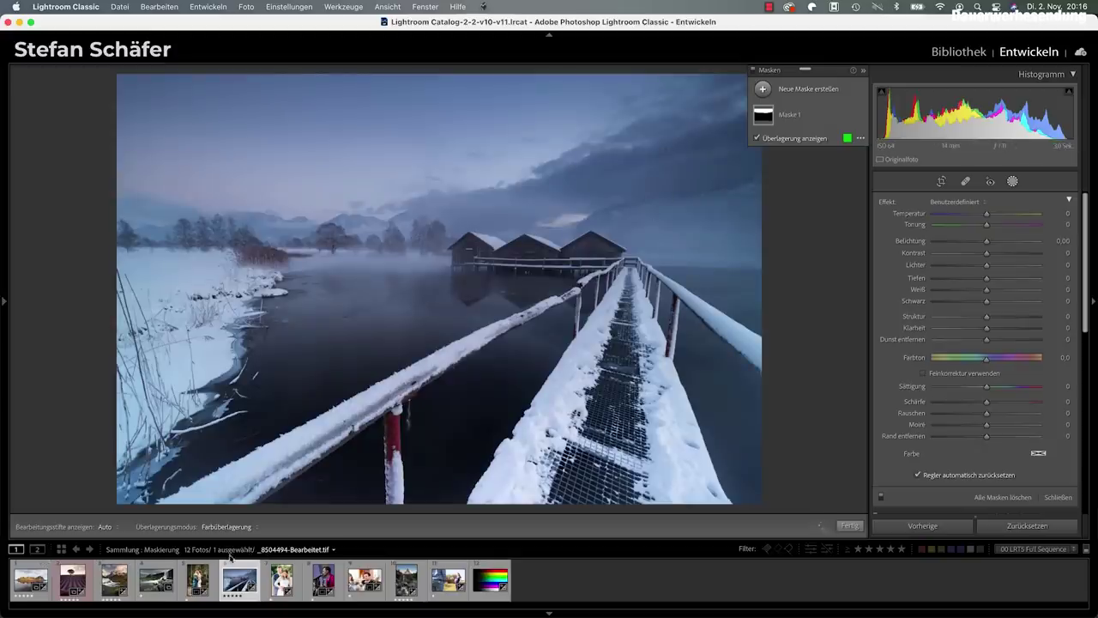
# Open the wedding couple photo, then the seated man's portrait _8500239.NEF.
pyautogui.click(271, 579)
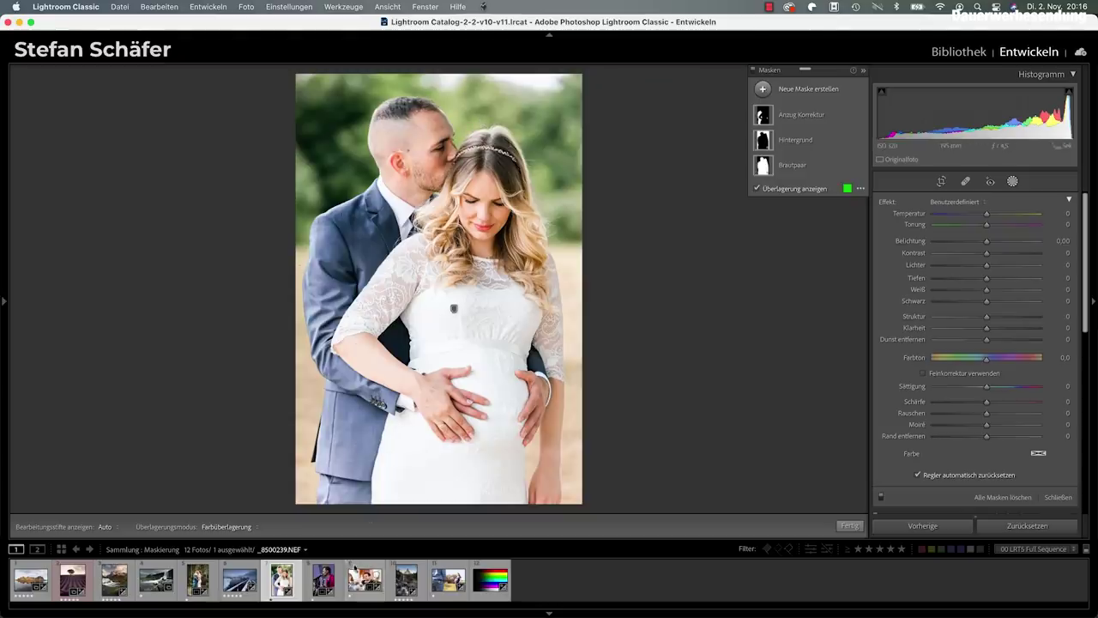
pyautogui.click(364, 580)
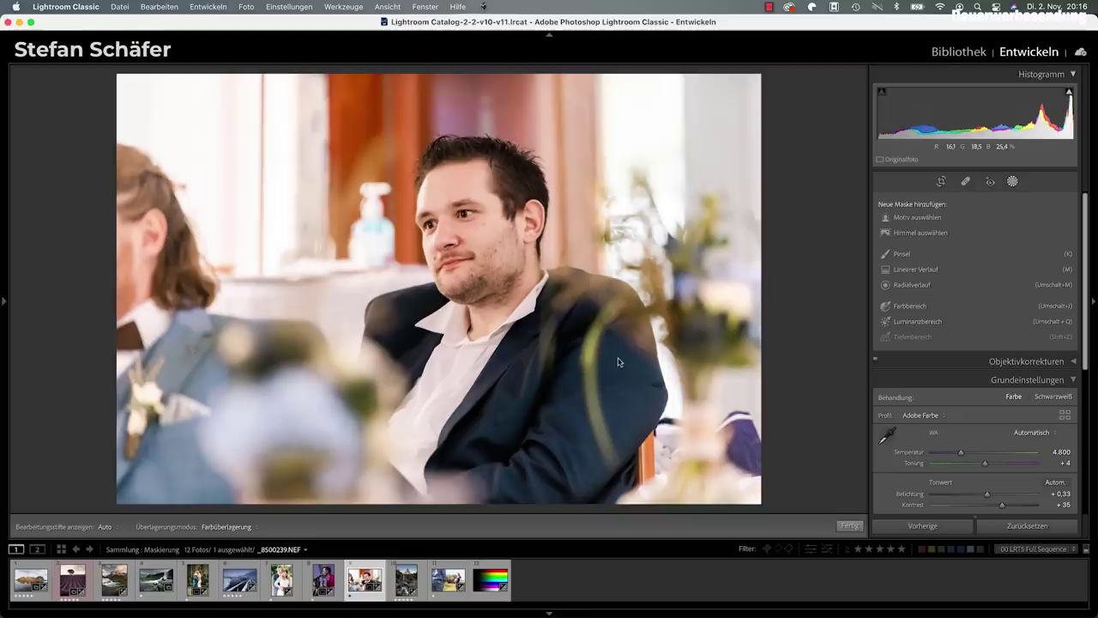
# Mask the seated man with Motiv auswählen and set his exposure to 0.30 after trying 0.66.
pyautogui.click(917, 218)
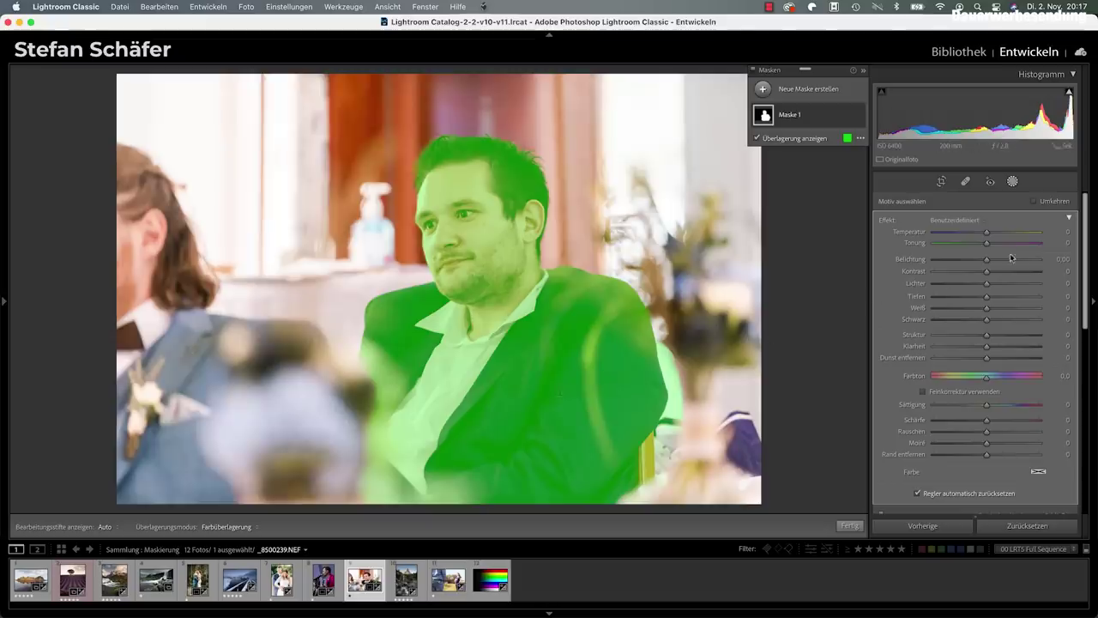
pyautogui.moveTo(986, 261); pyautogui.dragTo(993, 262)
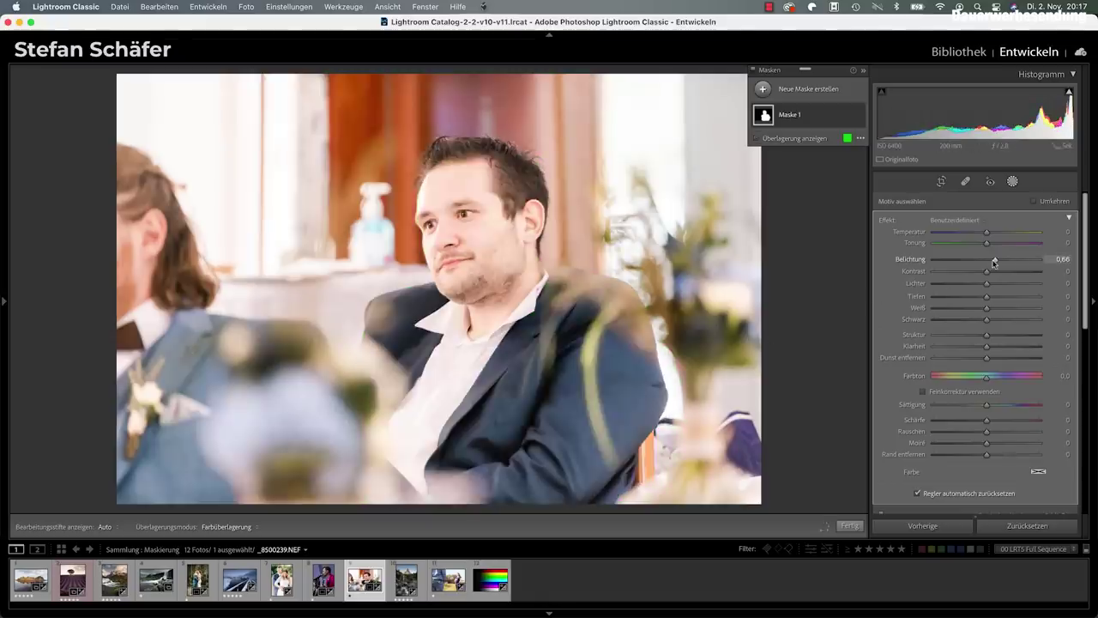
pyautogui.moveTo(997, 261); pyautogui.dragTo(995, 275)
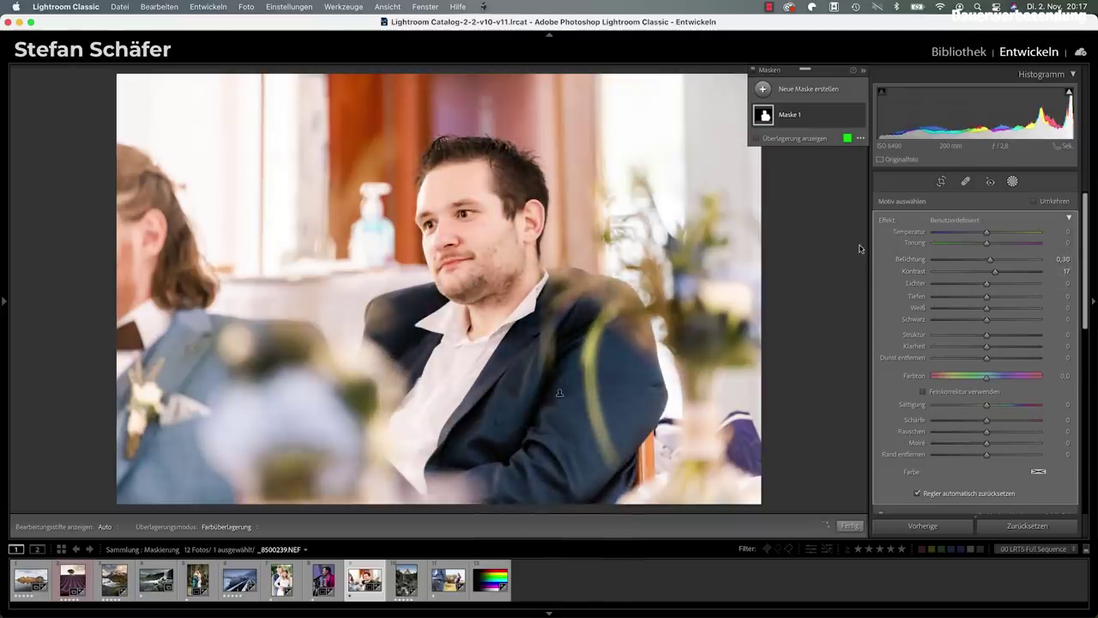
# Duplicate Maske 1 and invert its Motiv 1 component onto the background.
pyautogui.moveTo(807, 115)
pyautogui.click(846, 116)
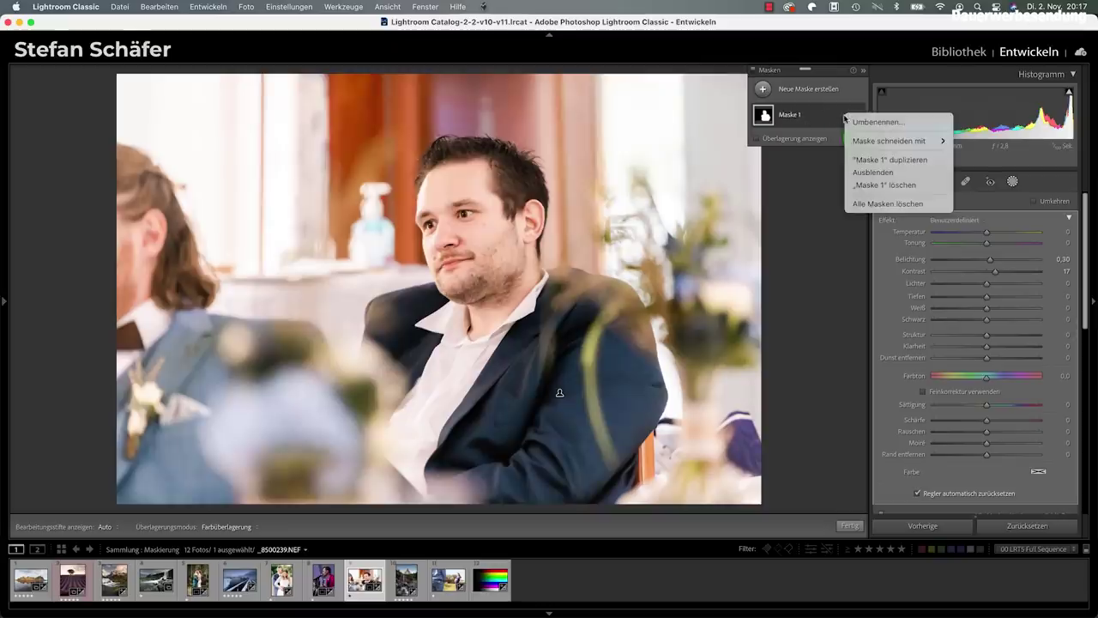
pyautogui.click(866, 159)
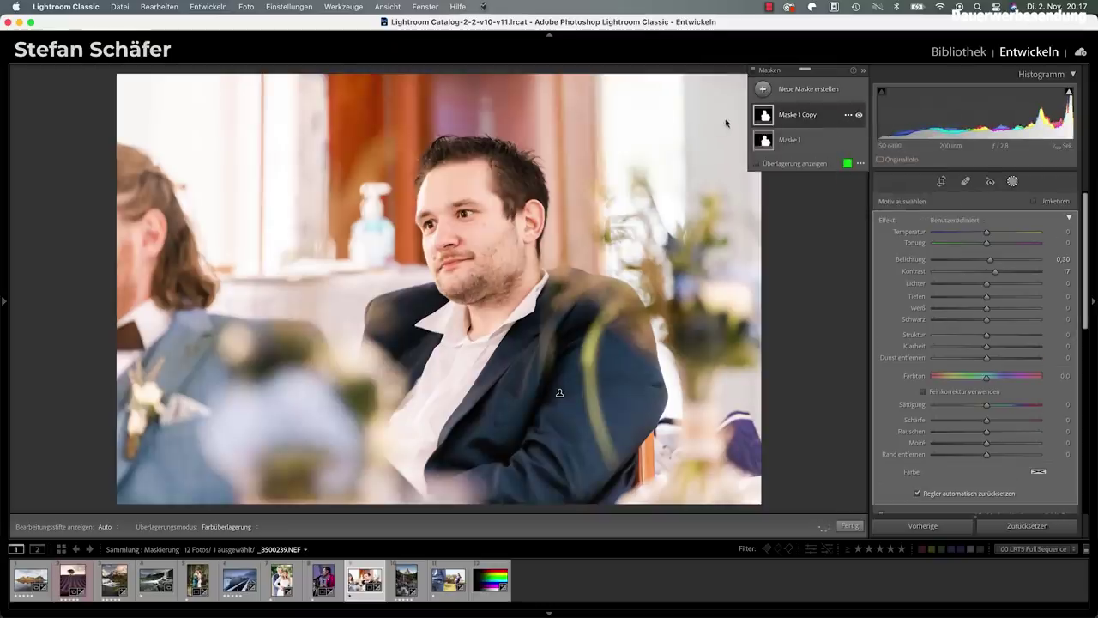
pyautogui.click(787, 116)
pyautogui.click(848, 135)
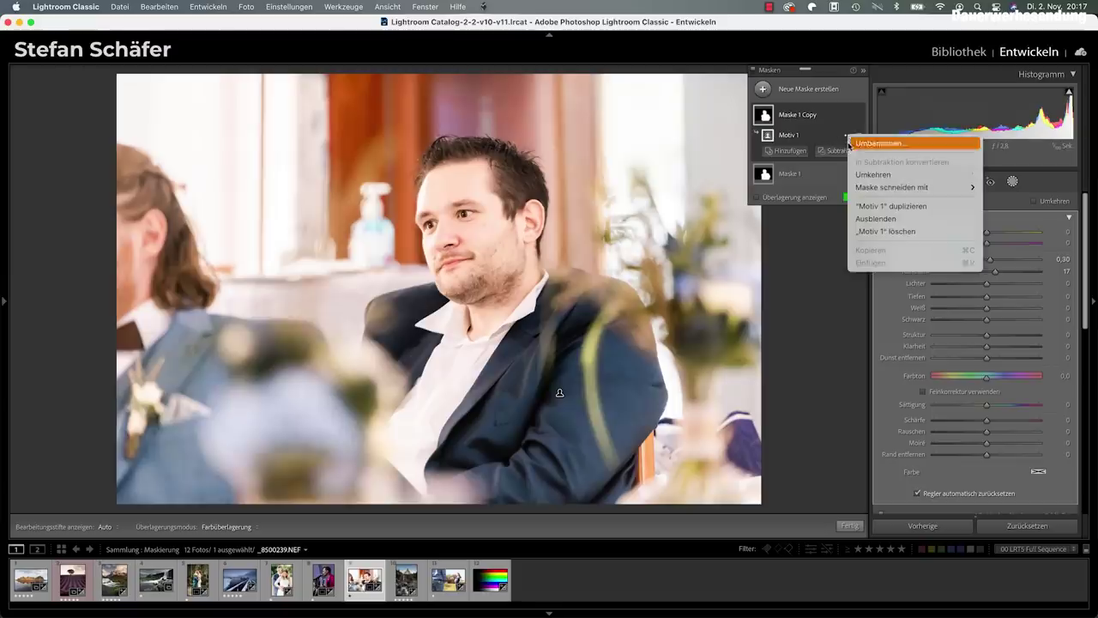
pyautogui.click(858, 174)
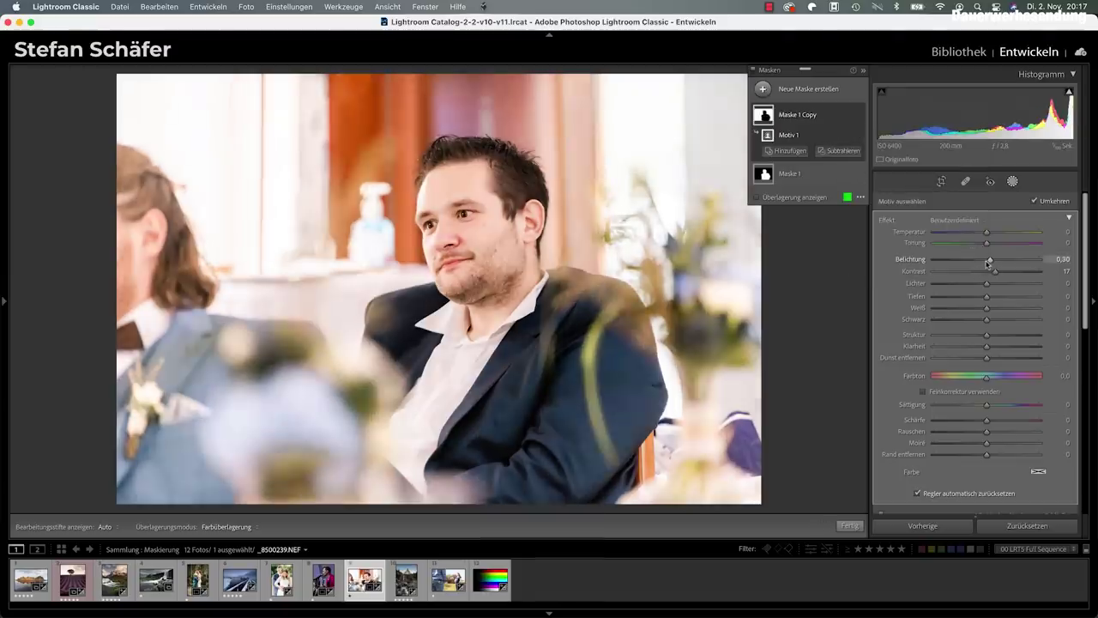
# Darken the inverted background mask with negative exposure, then open the pregnancy photo.
pyautogui.moveTo(989, 261)
pyautogui.mouseDown()
pyautogui.moveTo(977, 263)
pyautogui.moveTo(986, 272)
pyautogui.mouseUp()
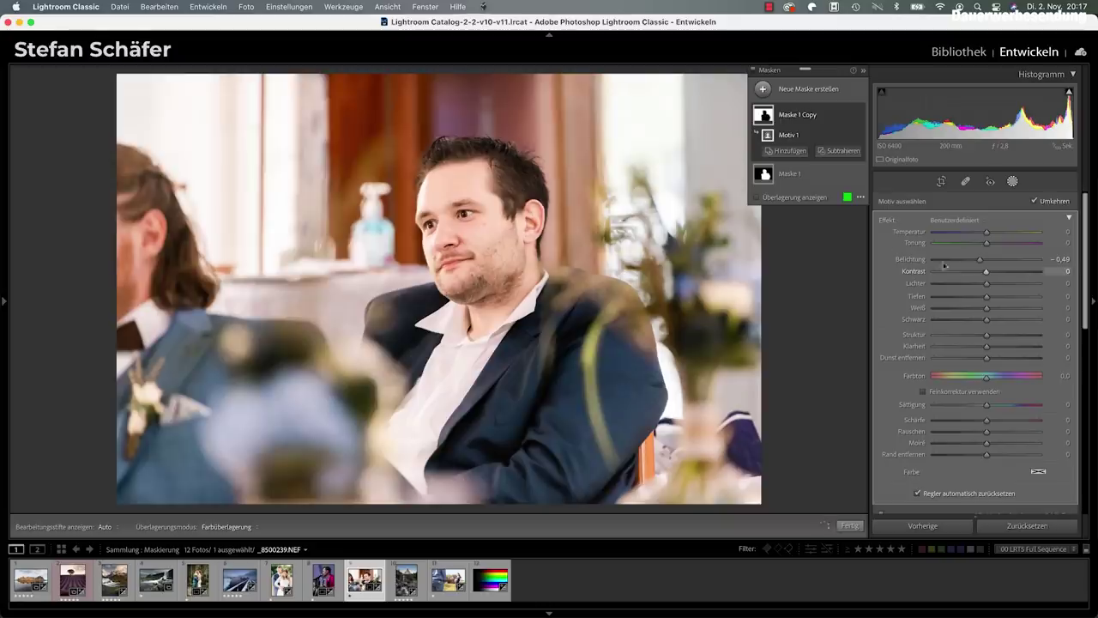
pyautogui.hotkey('ctrl', 'z')
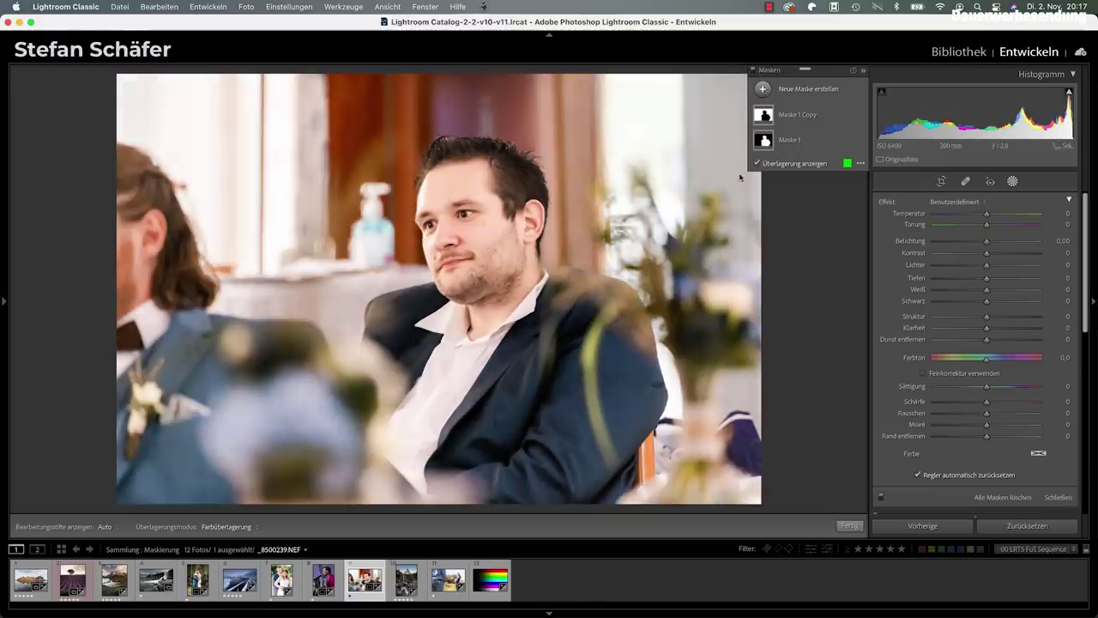
pyautogui.moveTo(630, 351)
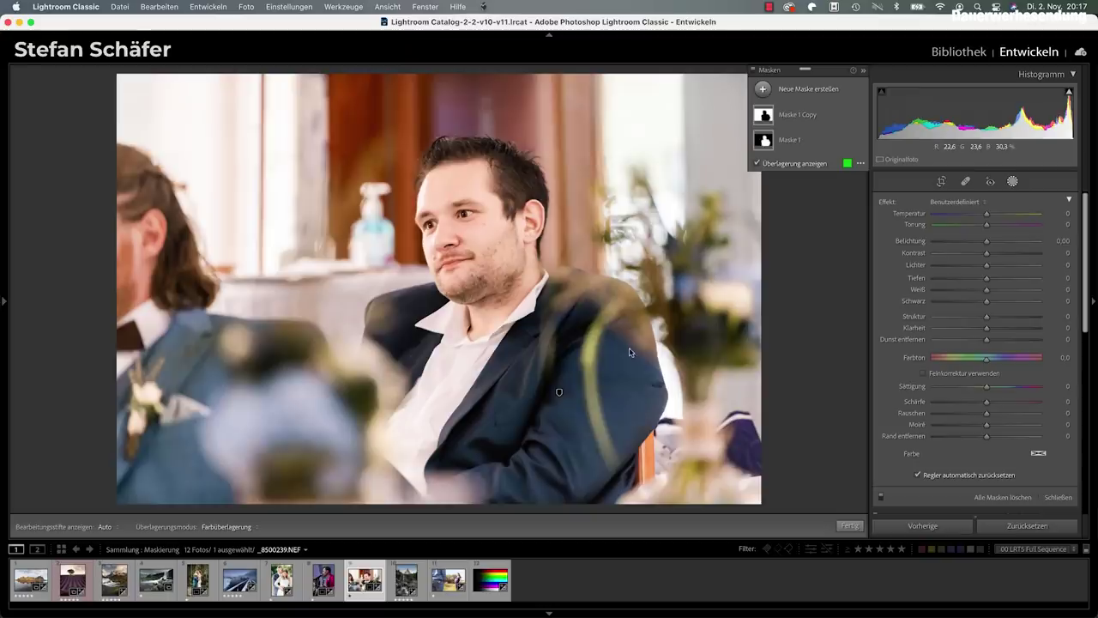
pyautogui.click(448, 581)
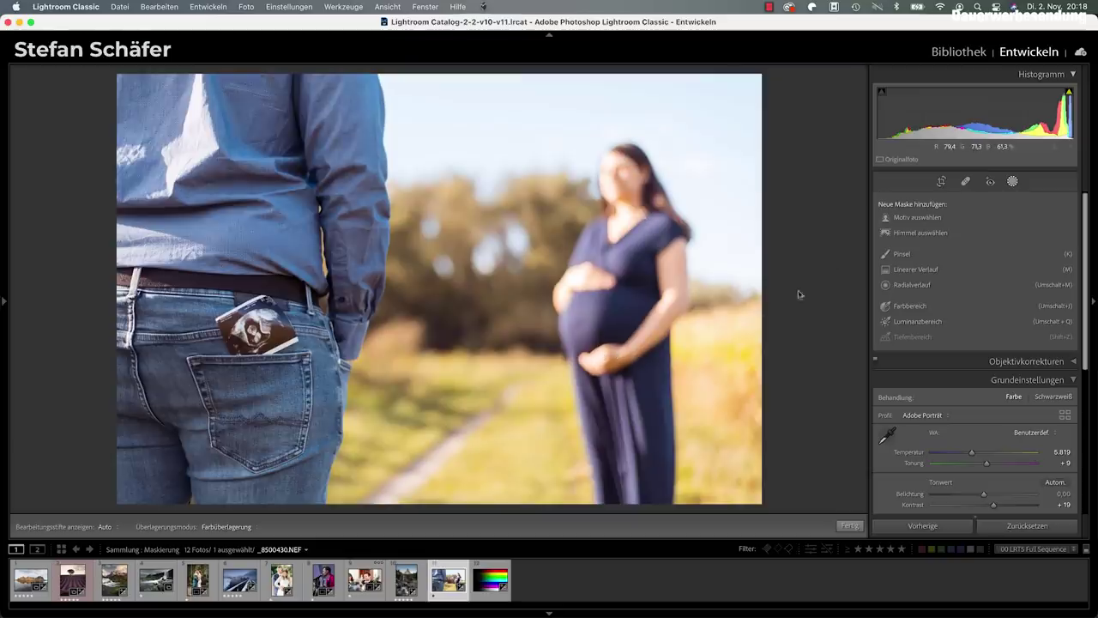
# Create a Motiv auswählen mask covering both people and choose a subtracting Pinsel.
pyautogui.click(900, 218)
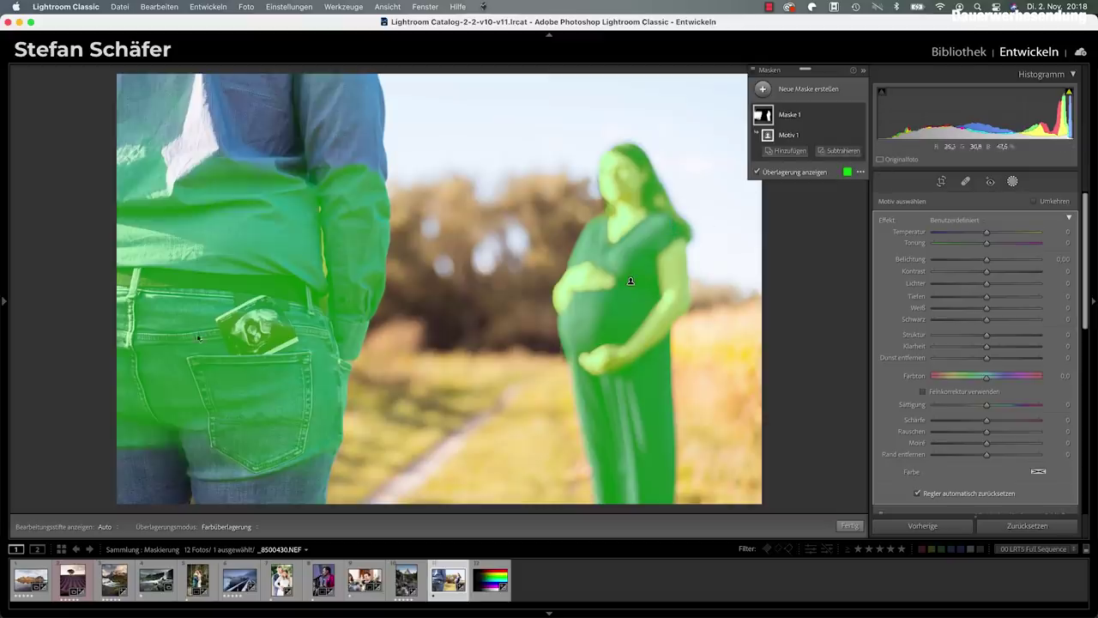
pyautogui.click(825, 152)
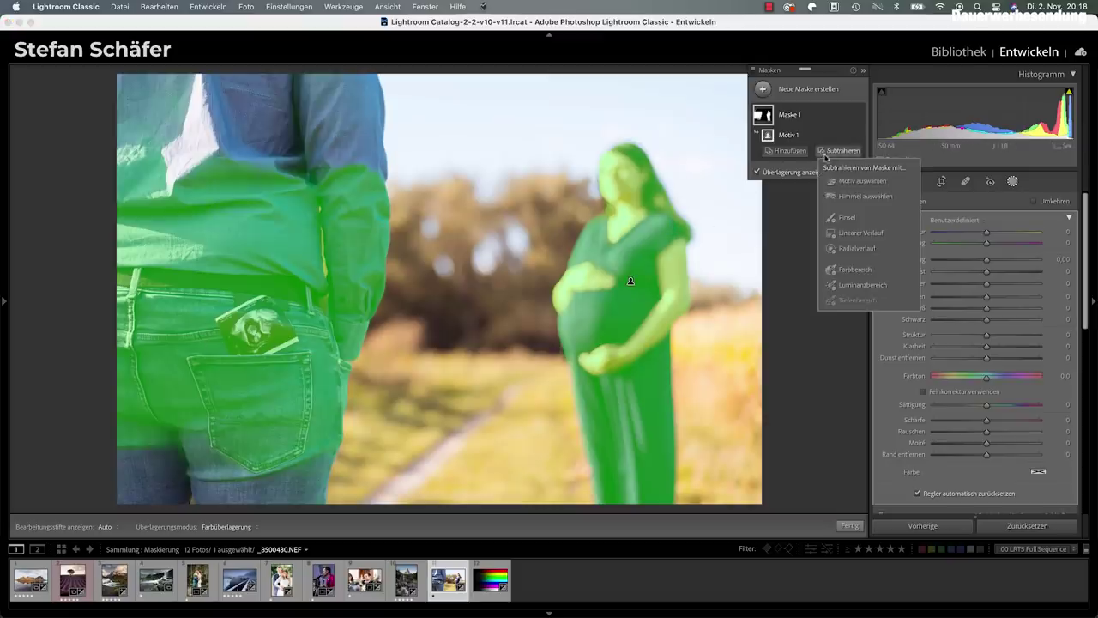
pyautogui.click(849, 225)
# Enlarge the brush, erase the man from the mask, and set the woman's exposure to -0.30.
pyautogui.scroll(5, 187, 256)
pyautogui.scroll(5, 157, 171)
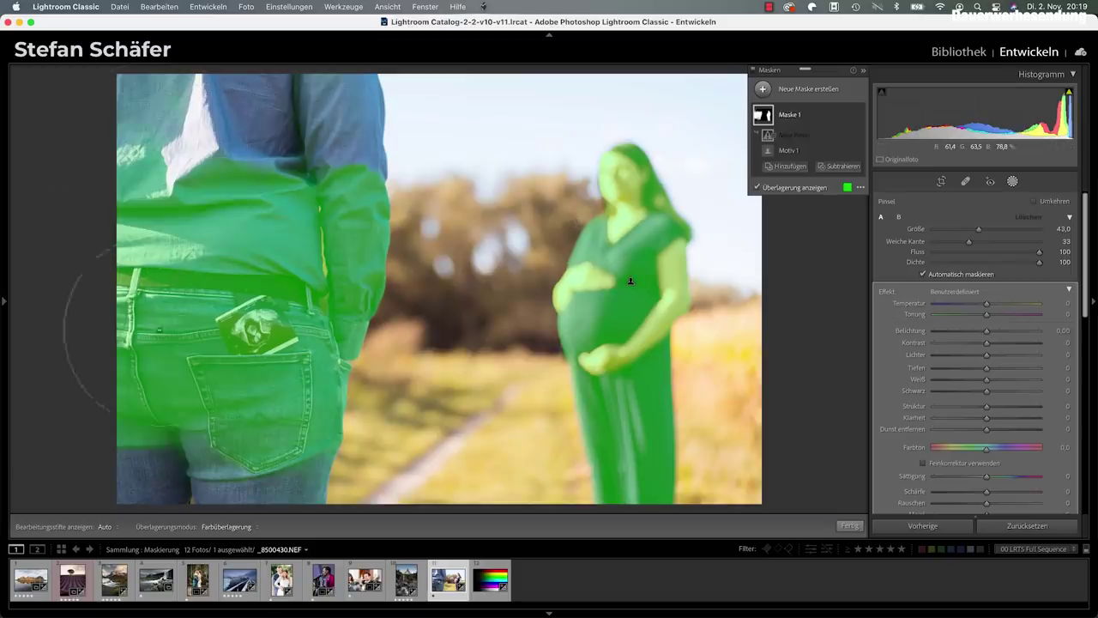
pyautogui.press('h')
pyautogui.moveTo(157, 172); pyautogui.dragTo(77, 171)
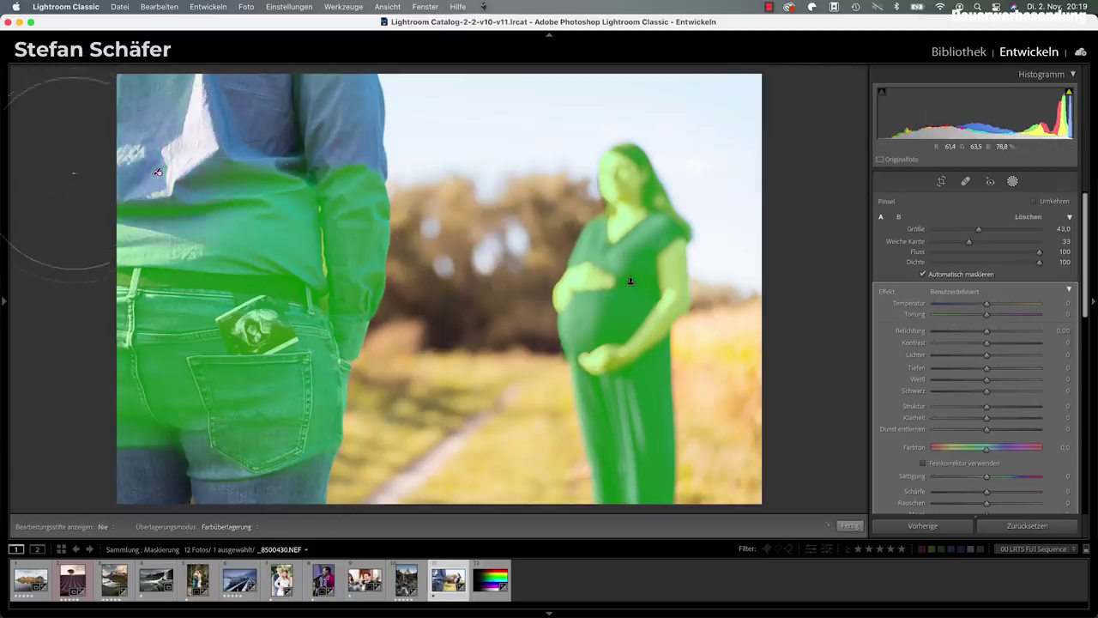
pyautogui.moveTo(163, 326); pyautogui.dragTo(223, 343)
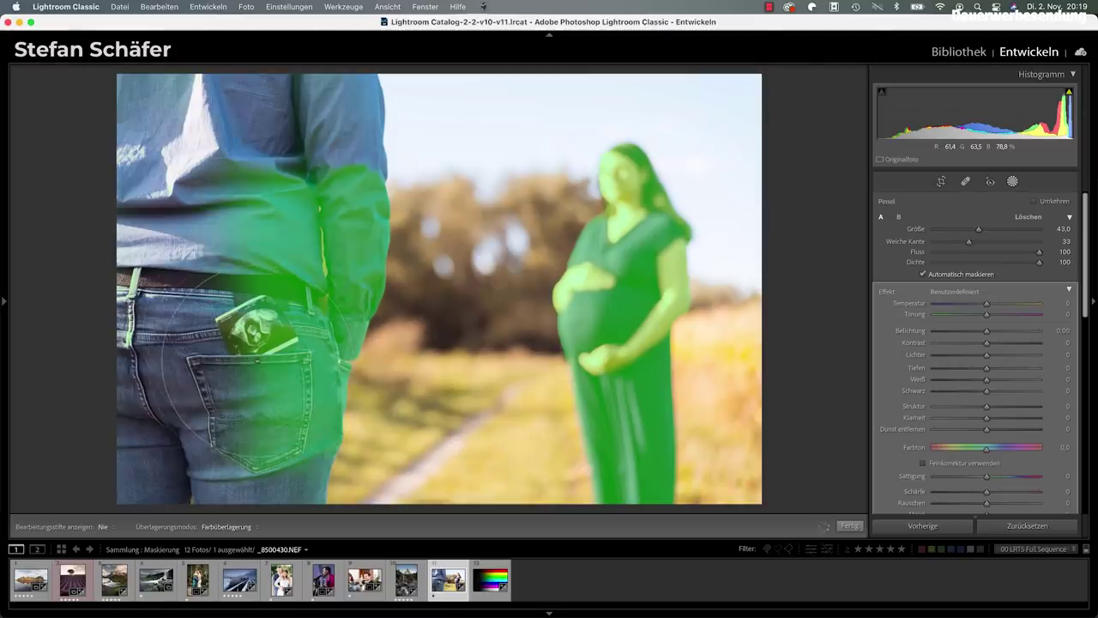
pyautogui.press('h')
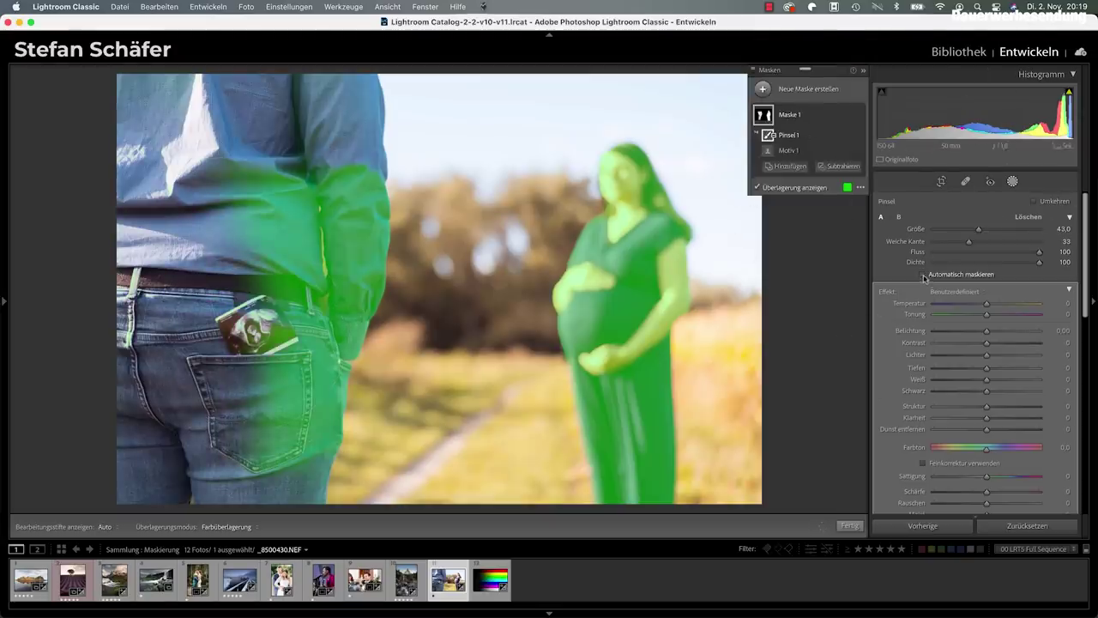
pyautogui.press('h')
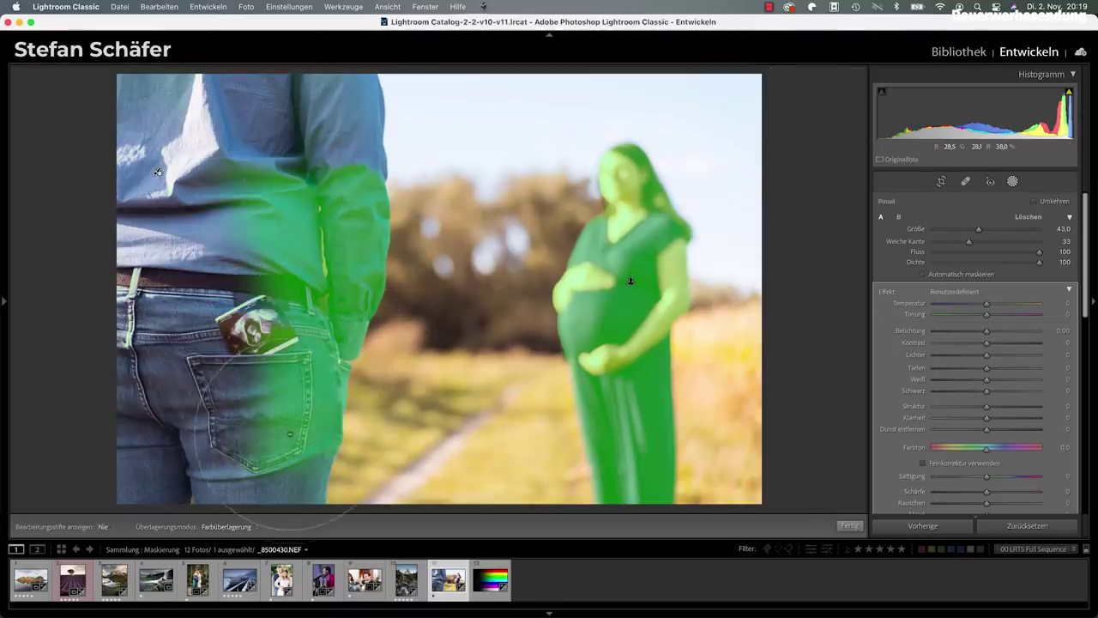
pyautogui.moveTo(317, 215); pyautogui.dragTo(291, 429)
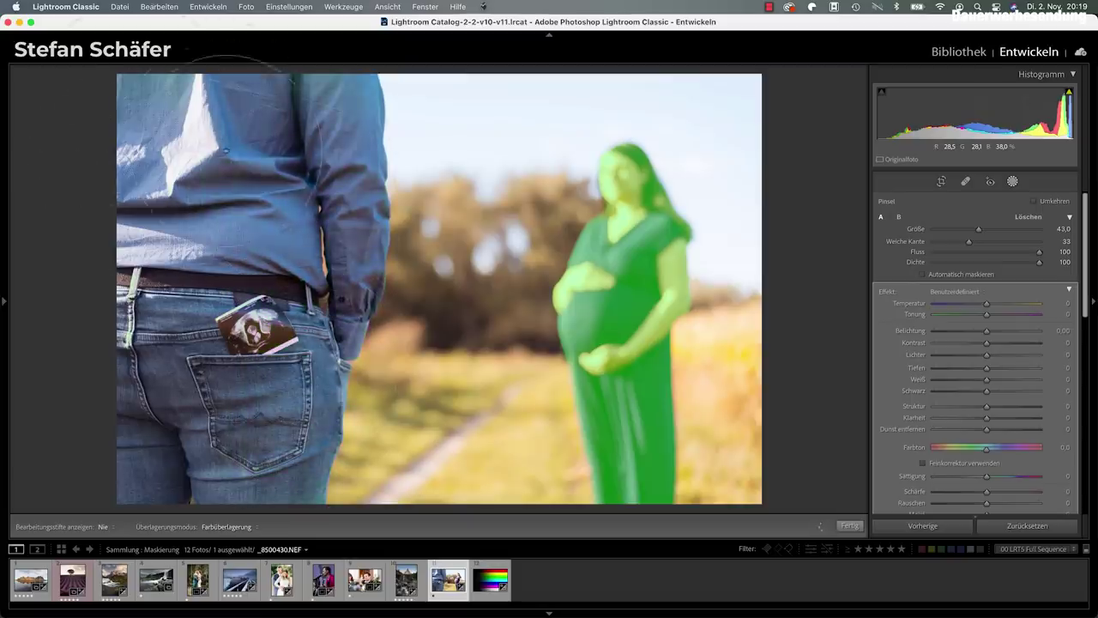
pyautogui.press('h')
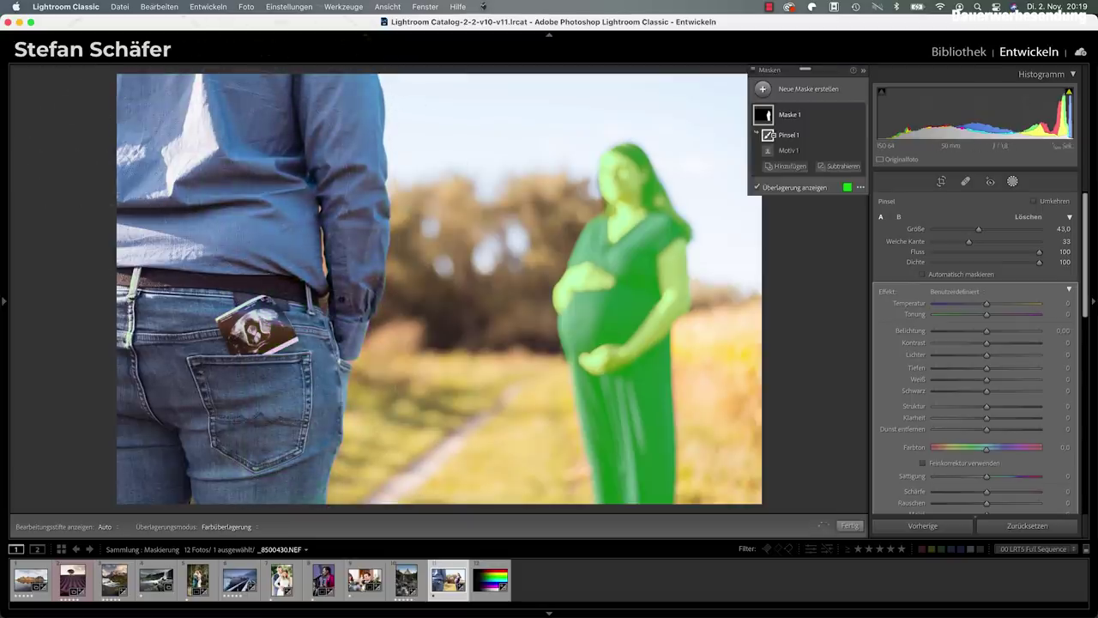
pyautogui.moveTo(987, 331); pyautogui.dragTo(983, 334)
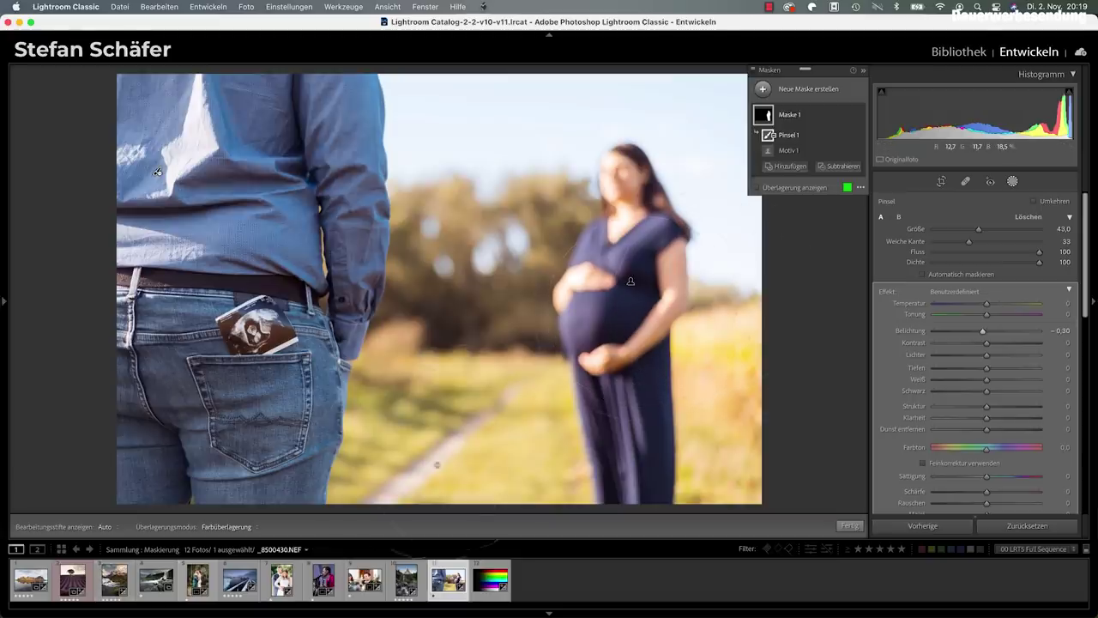
# Shrink the subtracting brush to size 22.0, then open the mountain and waterfall photo.
pyautogui.scroll(-3, 536, 314)
pyautogui.scroll(-2, 536, 314)
pyautogui.scroll(-2, 536, 314)
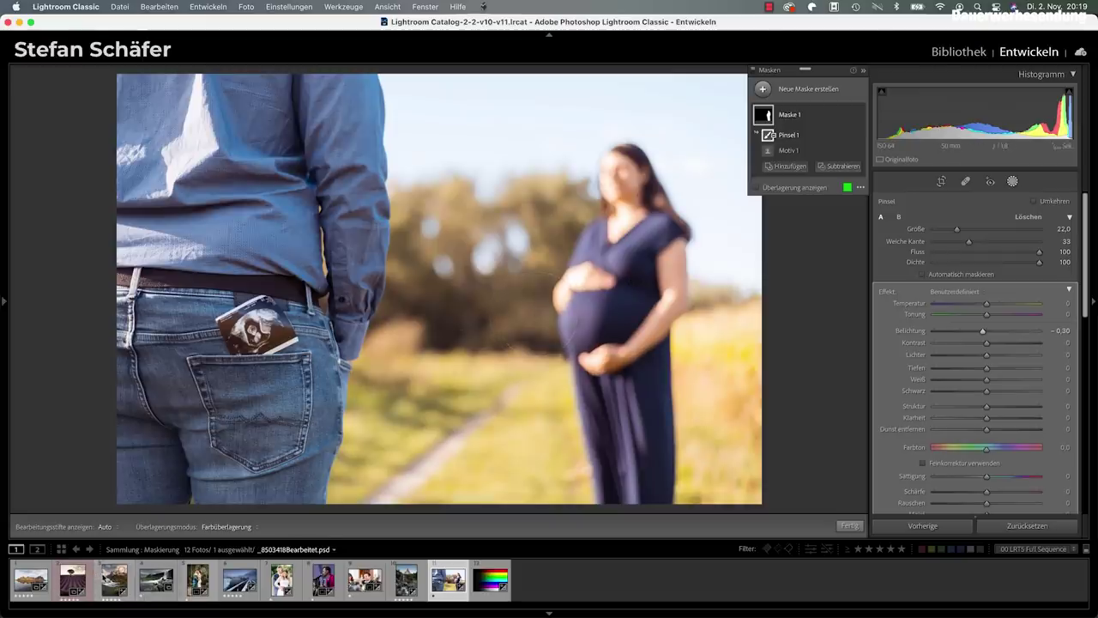
pyautogui.click(103, 579)
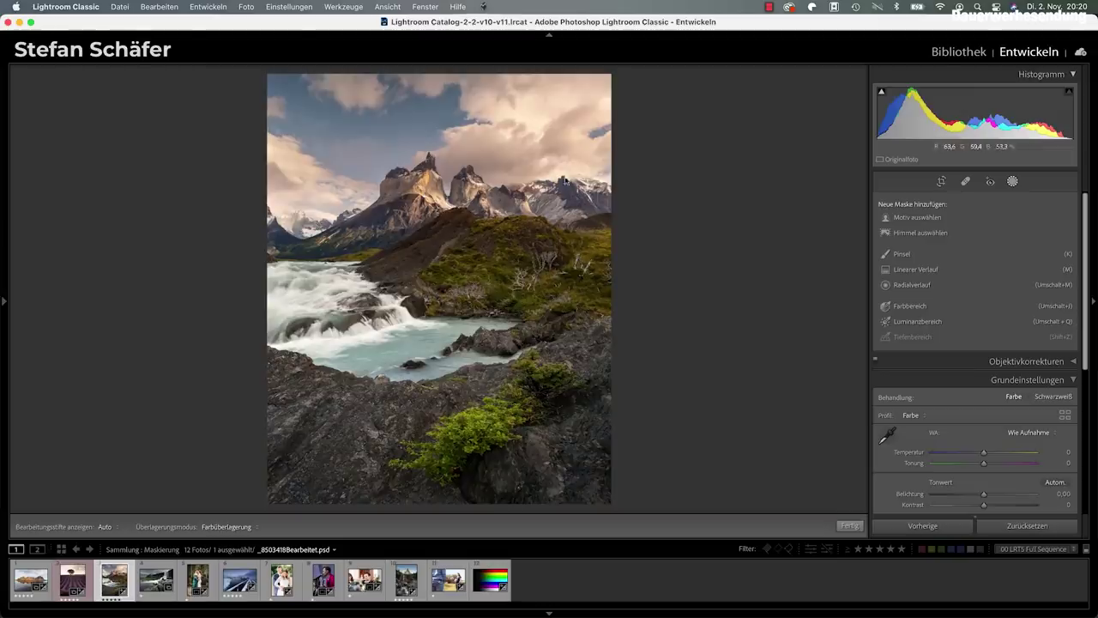
# Add a Himmel auswählen sky mask at −0.50 exposure, then move to the snowy jetty photo.
pyautogui.click(919, 233)
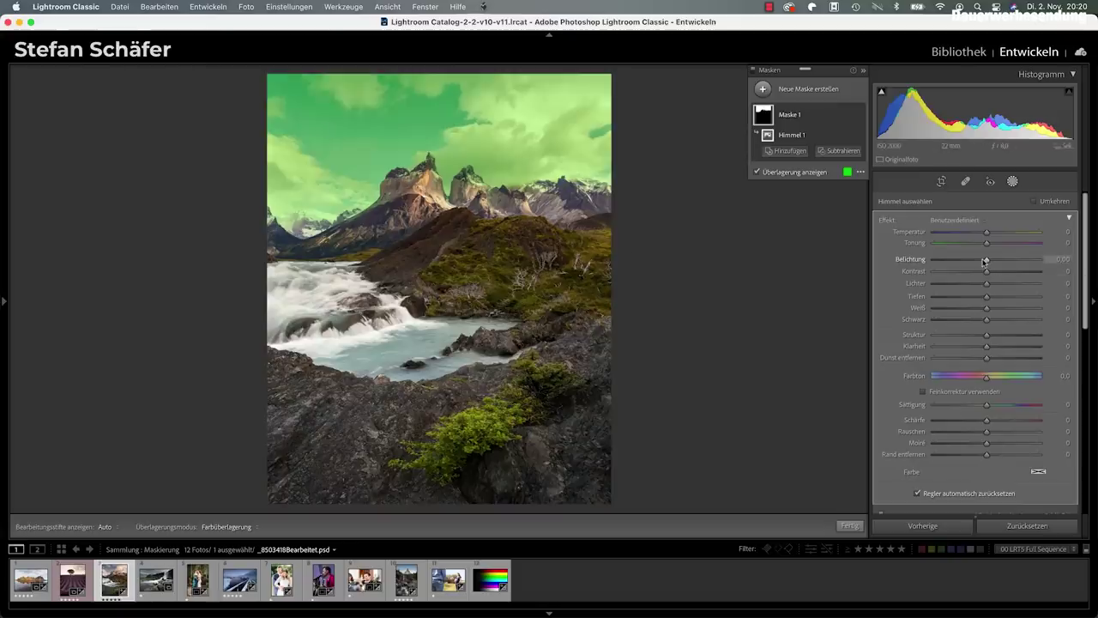
pyautogui.moveTo(986, 261); pyautogui.dragTo(979, 262)
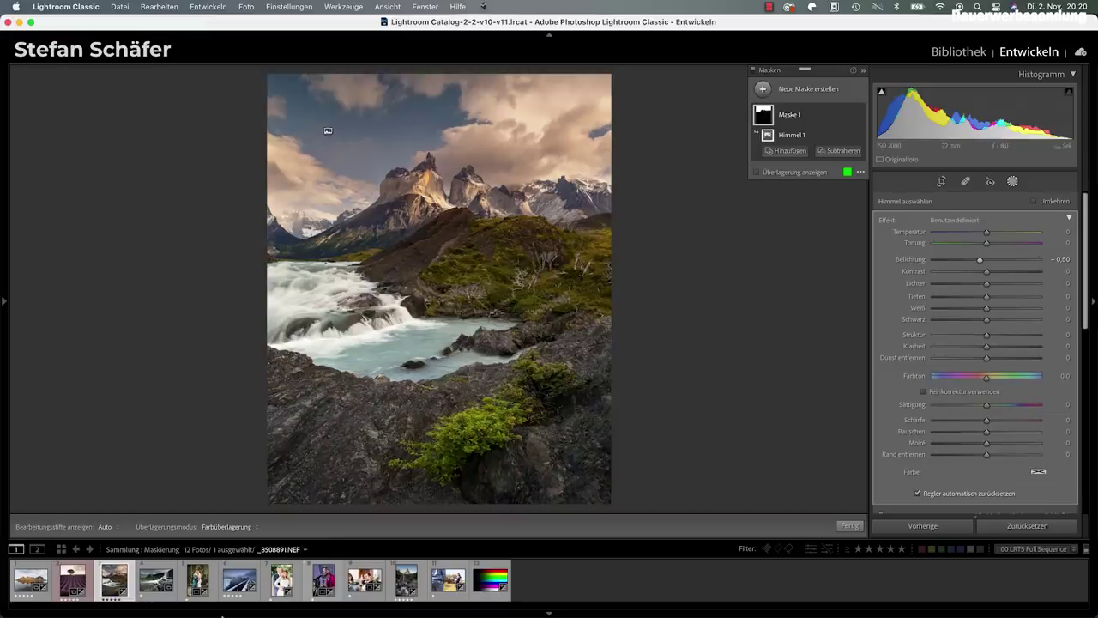
pyautogui.click(240, 580)
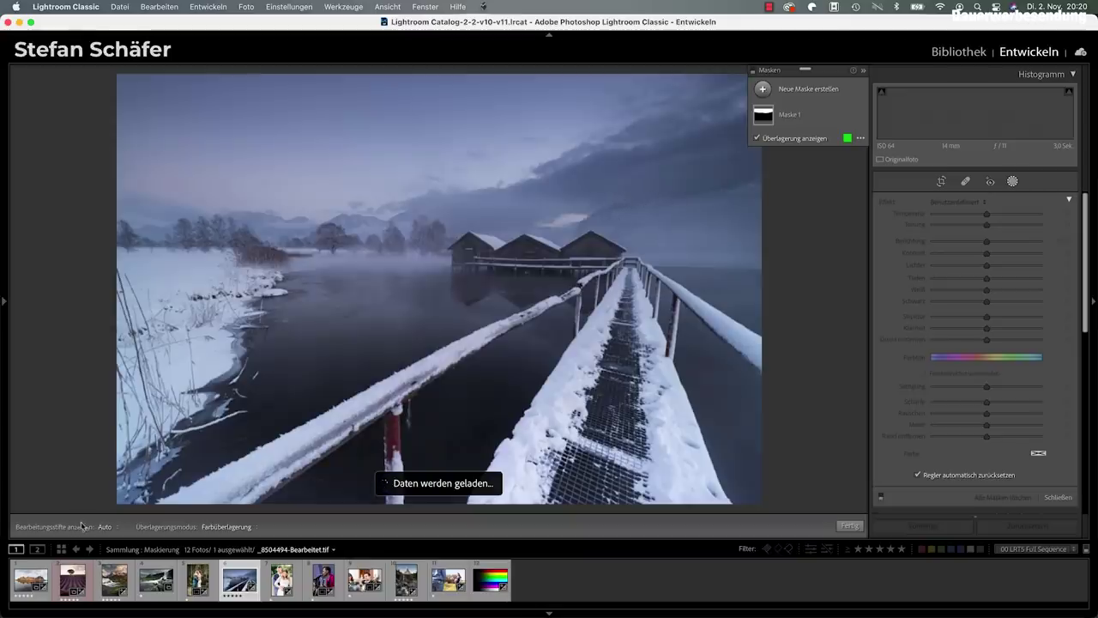
# Return to the mountain waterfall photo and expand Maske 1 to show Himmel 1.
pyautogui.click(115, 580)
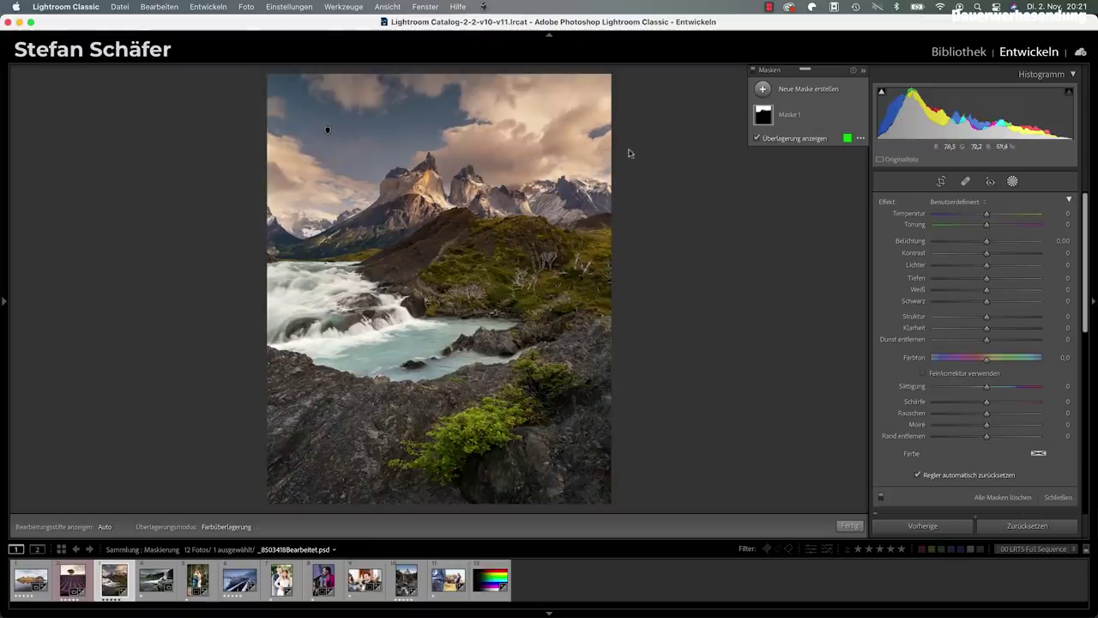
pyautogui.click(800, 121)
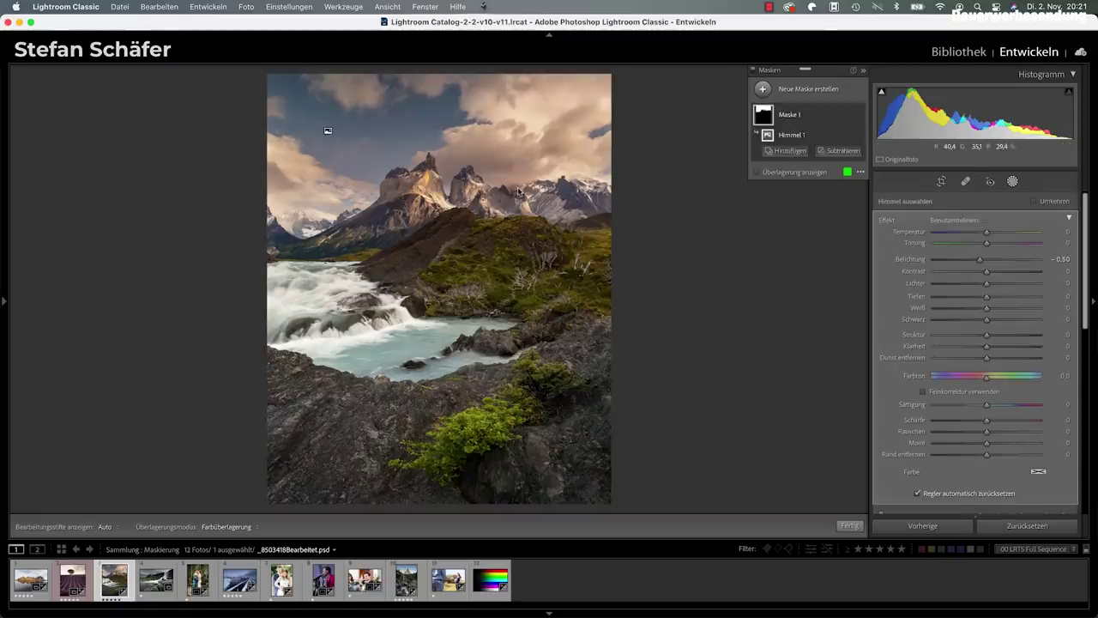
# Nudge the sky mask's Belichtung down from −0.50 toward −0.60.
pyautogui.press('-')
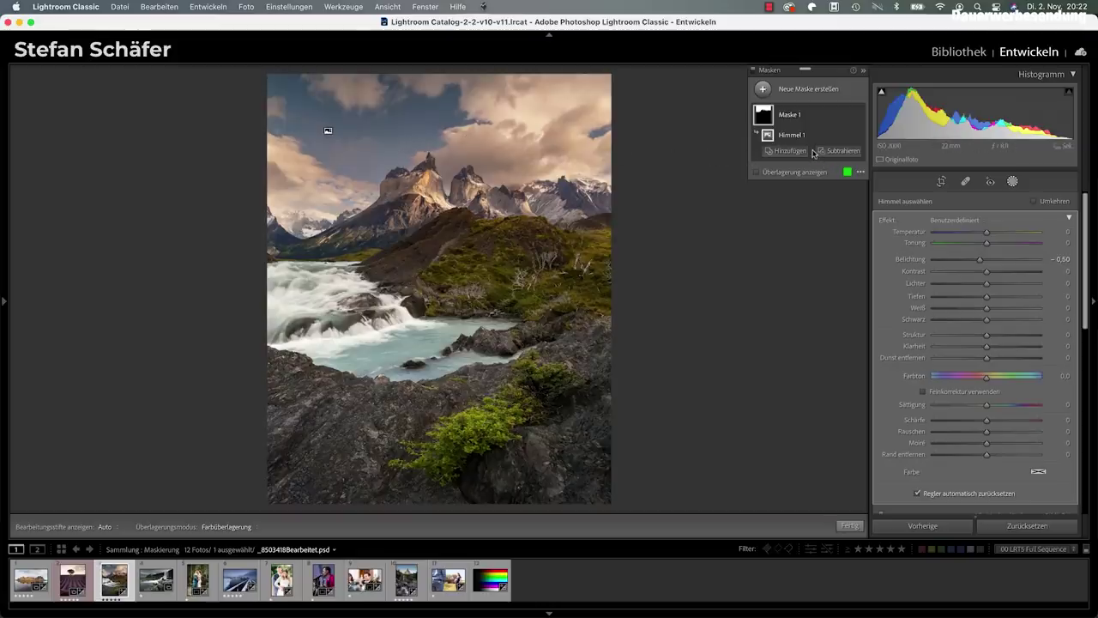
pyautogui.moveTo(807, 134)
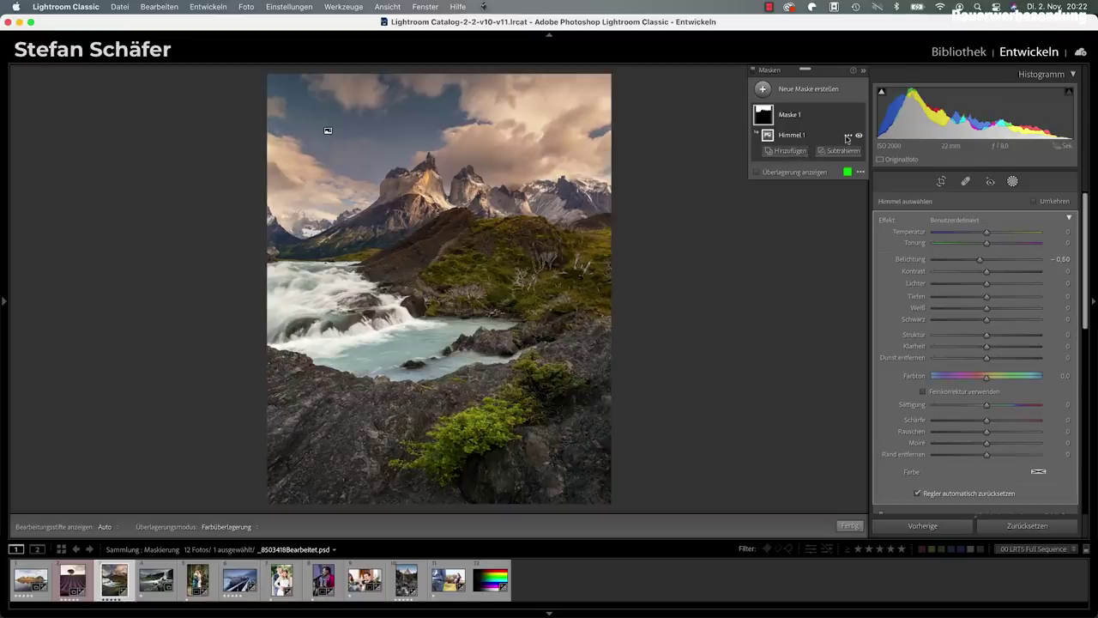
# Intersect Himmel 1 with a Farbbereich mask sampled from the blue sky near the top.
pyautogui.click(847, 137)
pyautogui.moveTo(891, 186)
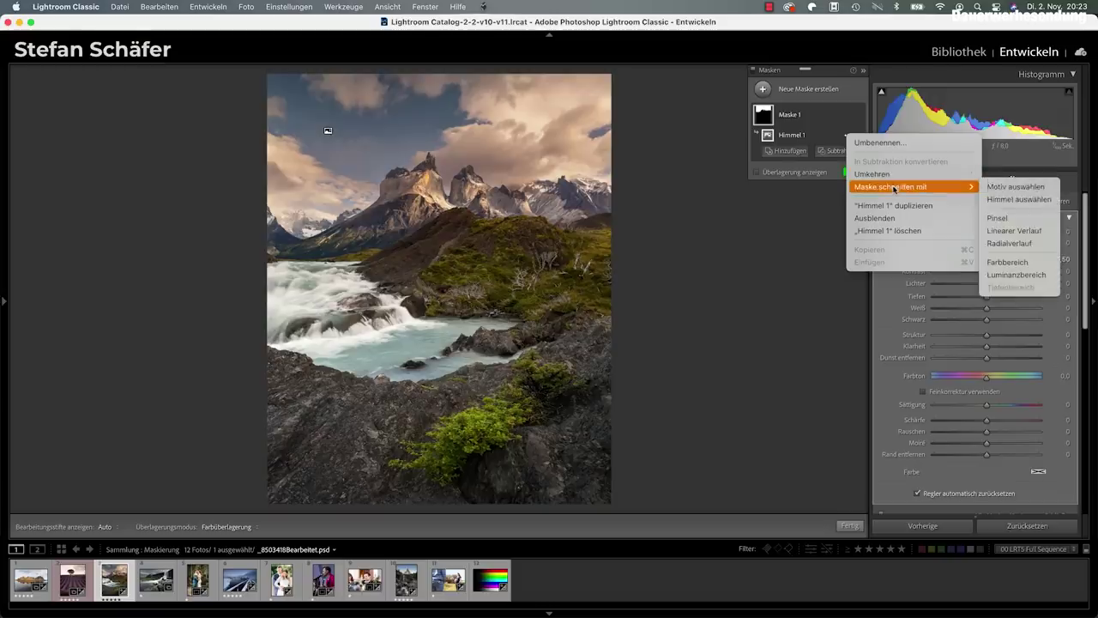
pyautogui.click(1006, 262)
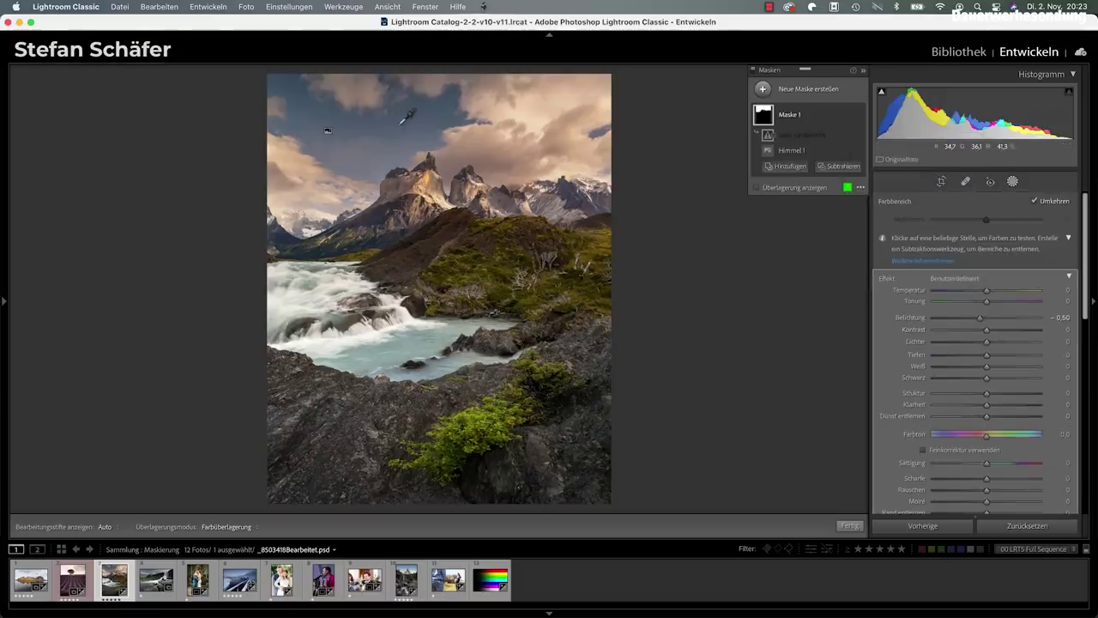
pyautogui.moveTo(399, 125); pyautogui.dragTo(418, 139)
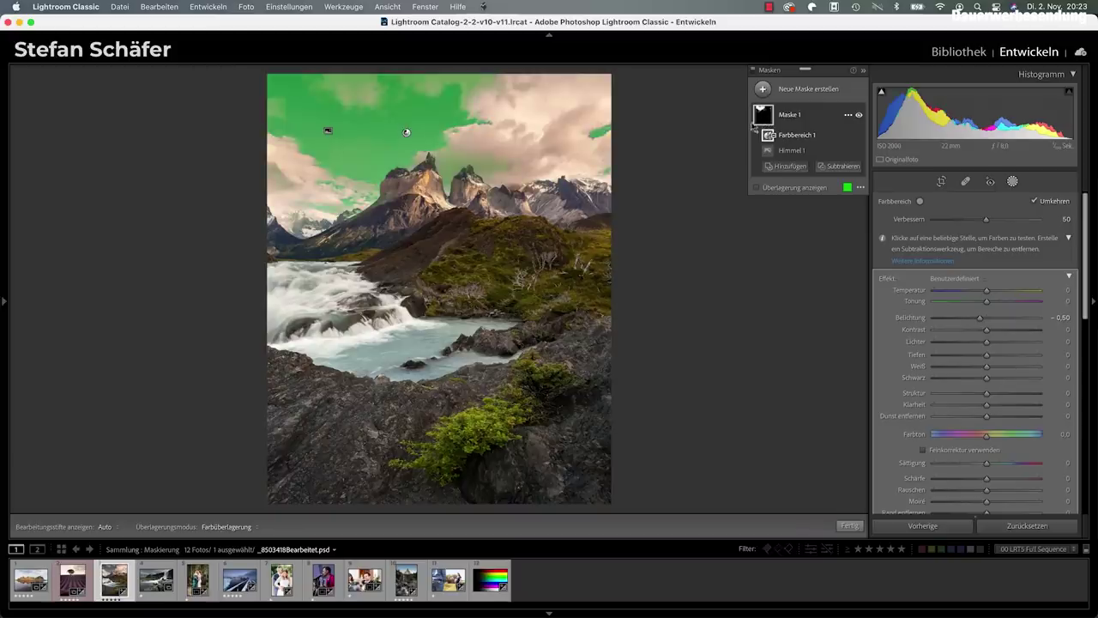
pyautogui.moveTo(806, 136)
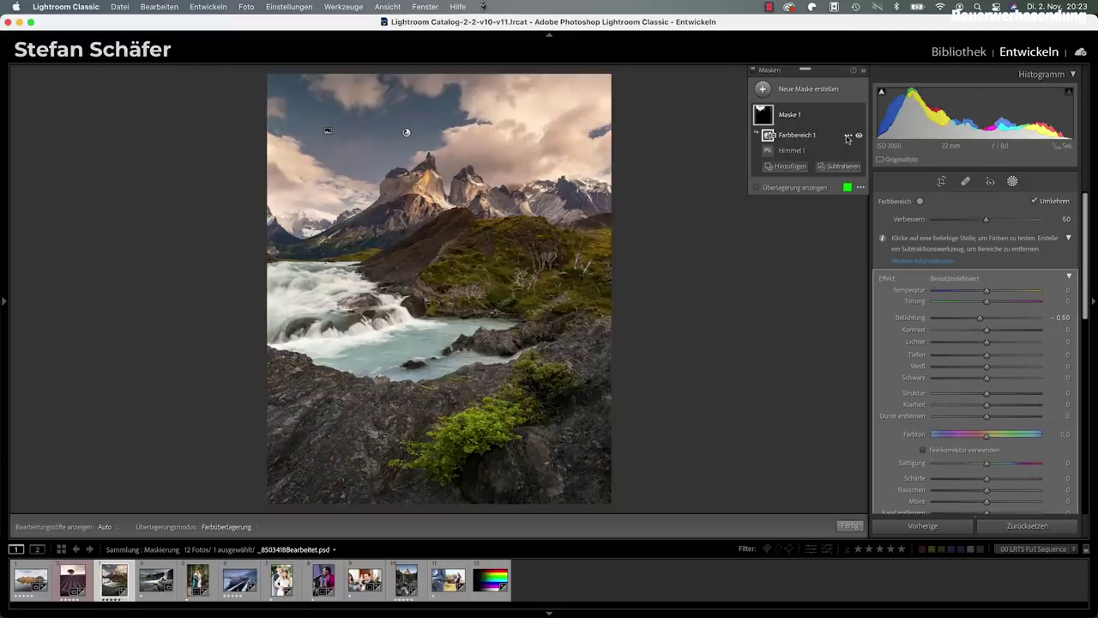
# Leave Farbbereich 1 with Umkehren checked and resample its colour from the sky.
pyautogui.click(848, 137)
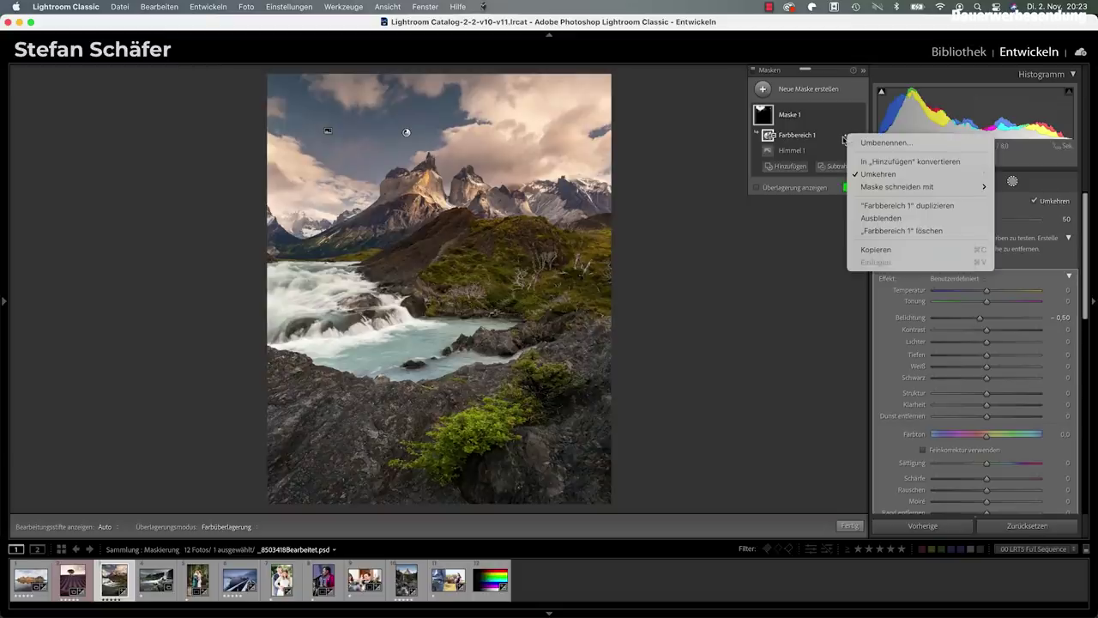
pyautogui.click(879, 174)
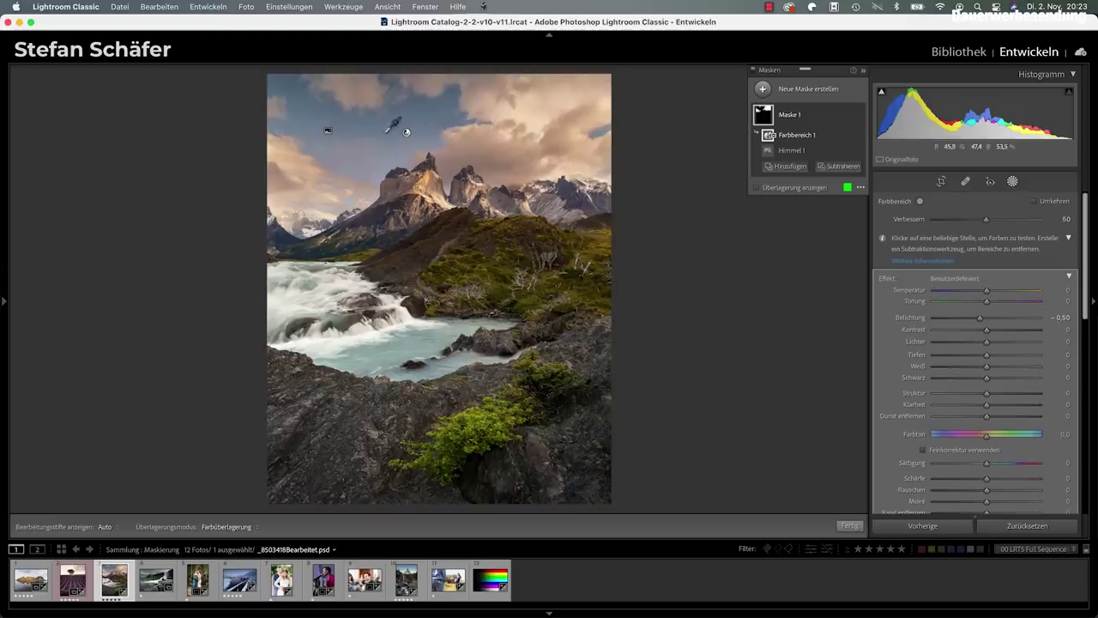
pyautogui.moveTo(798, 135)
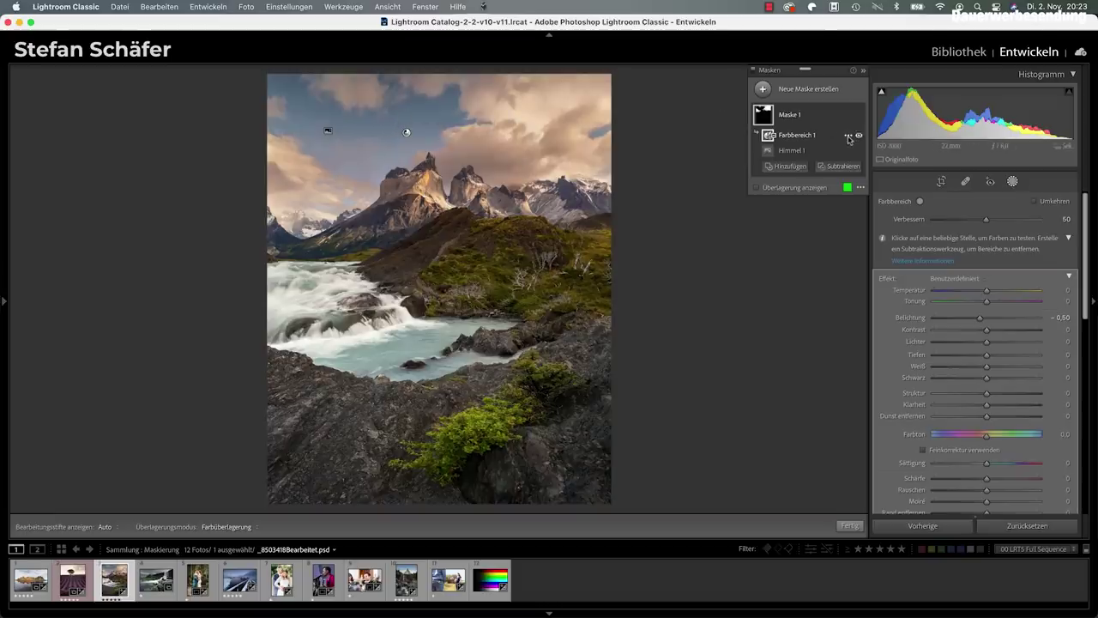
pyautogui.click(848, 136)
pyautogui.click(873, 175)
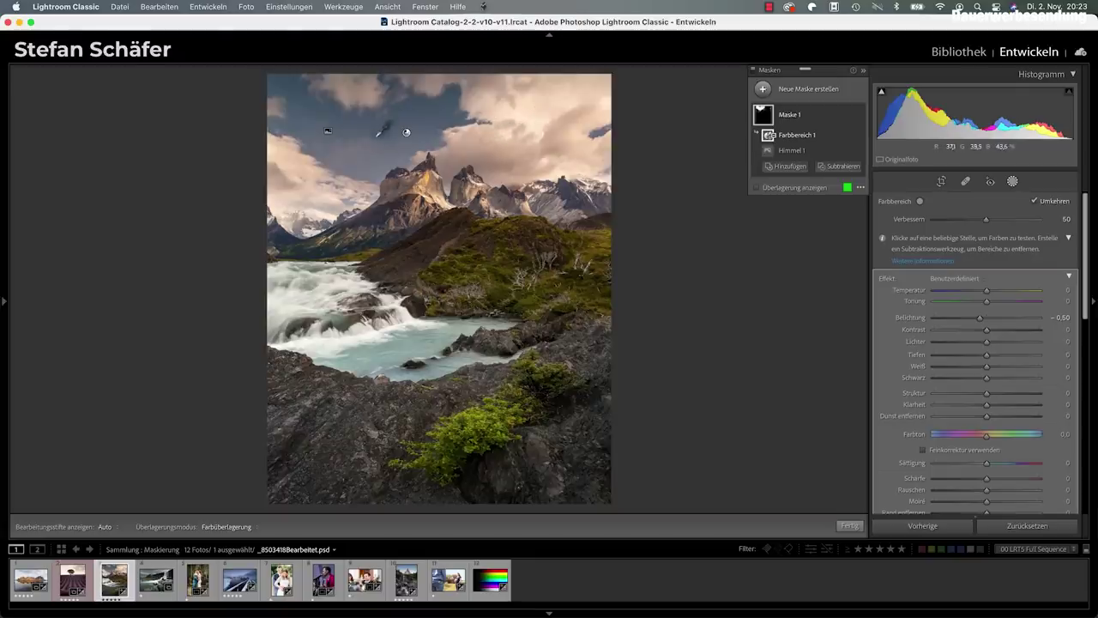
pyautogui.click(1035, 202)
pyautogui.click(1035, 202)
pyautogui.click(1035, 202)
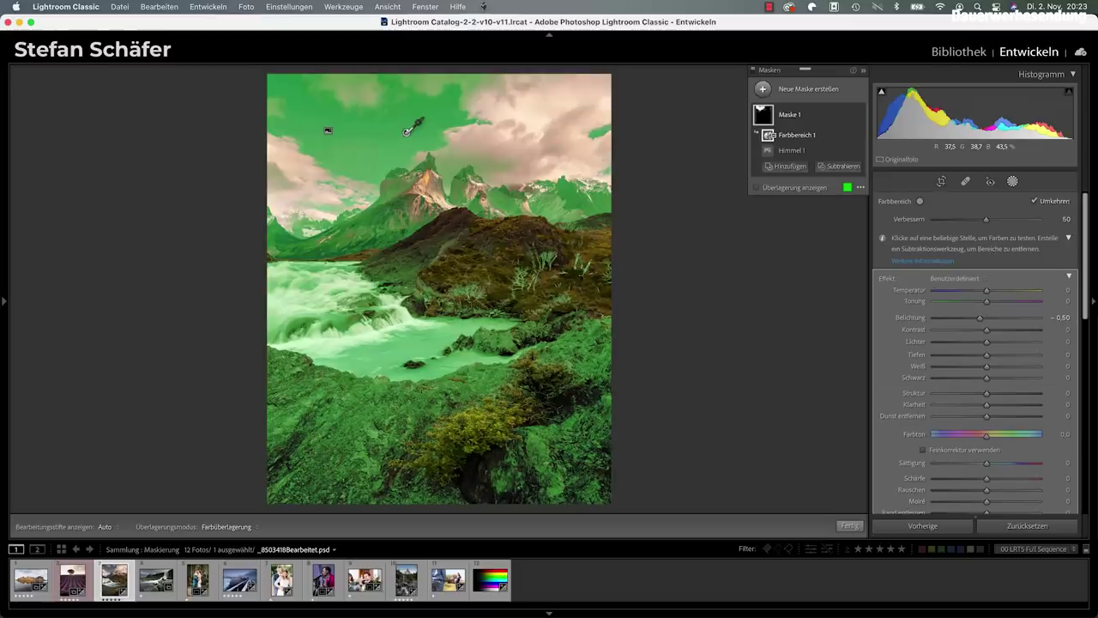
pyautogui.moveTo(327, 130)
pyautogui.moveTo(407, 131)
pyautogui.moveTo(762, 114)
pyautogui.click(406, 132)
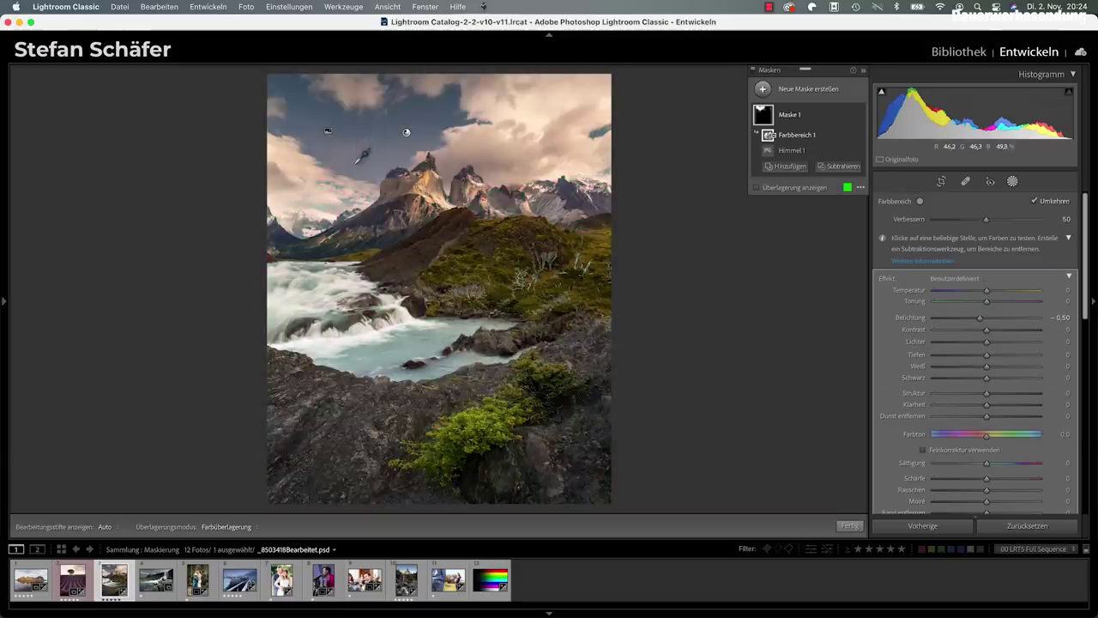
# Set the overlay mode to Weiß auf Schwarz and show Maske 1's overlay on the photo.
pyautogui.click(859, 187)
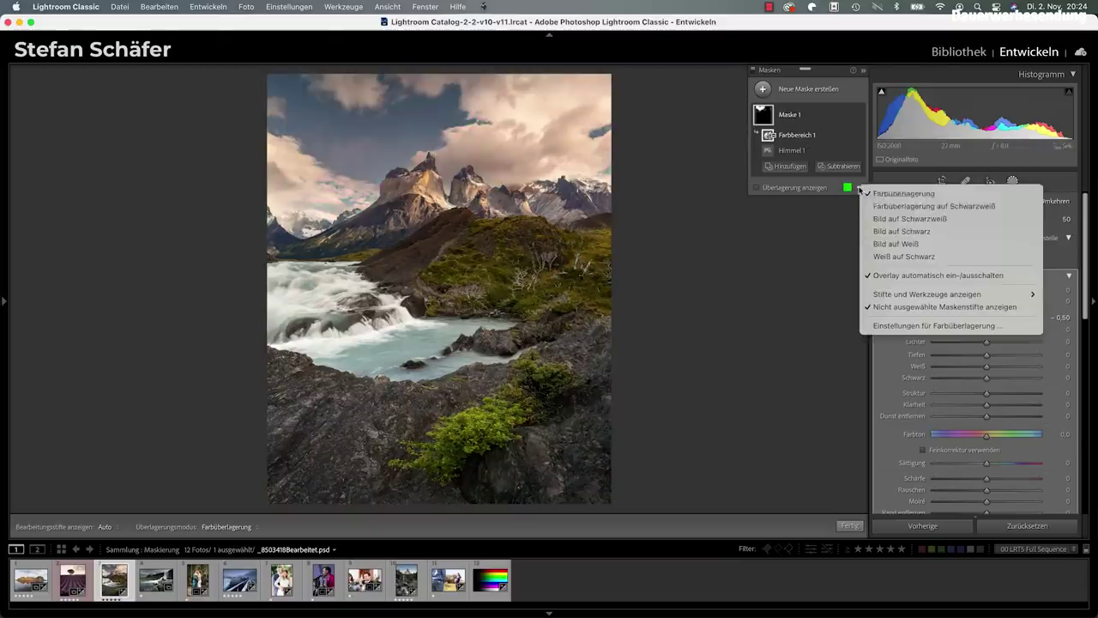
pyautogui.click(873, 257)
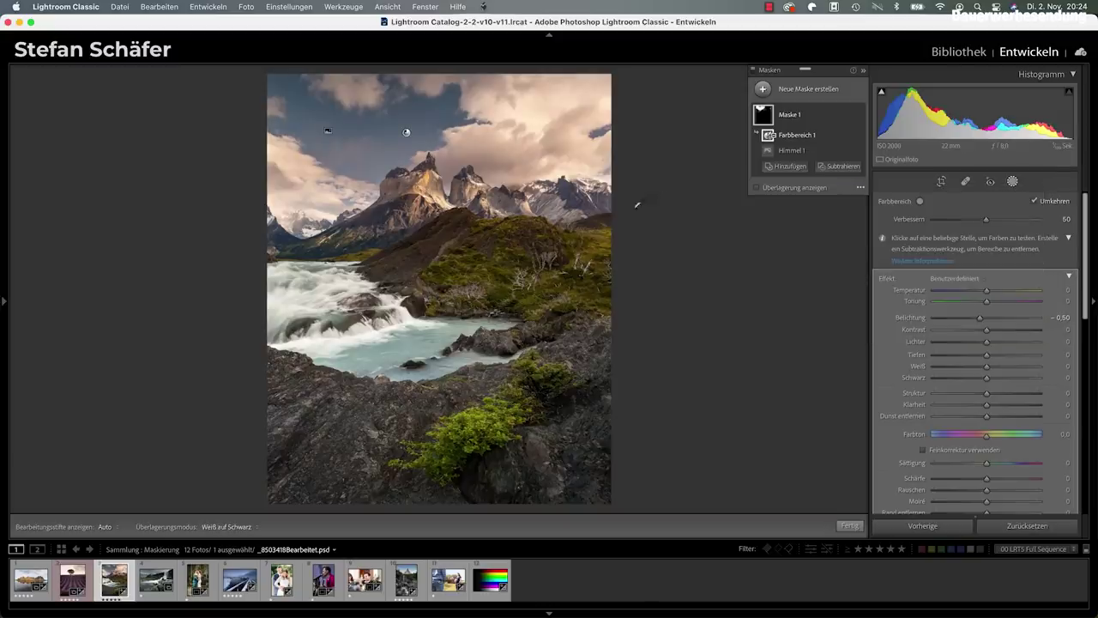
pyautogui.click(795, 120)
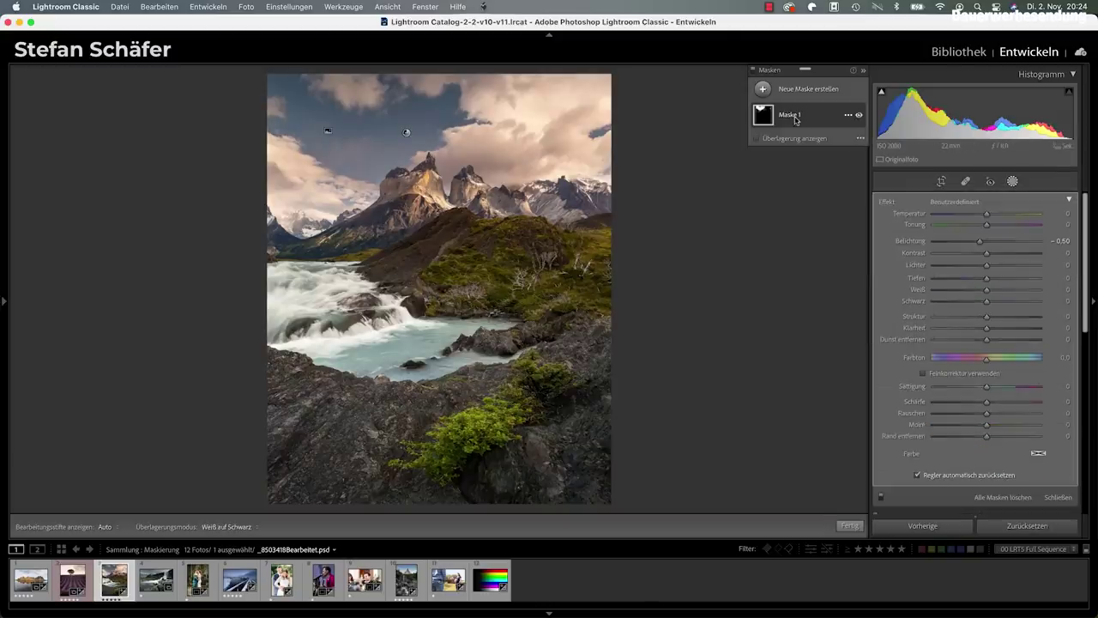
pyautogui.click(795, 121)
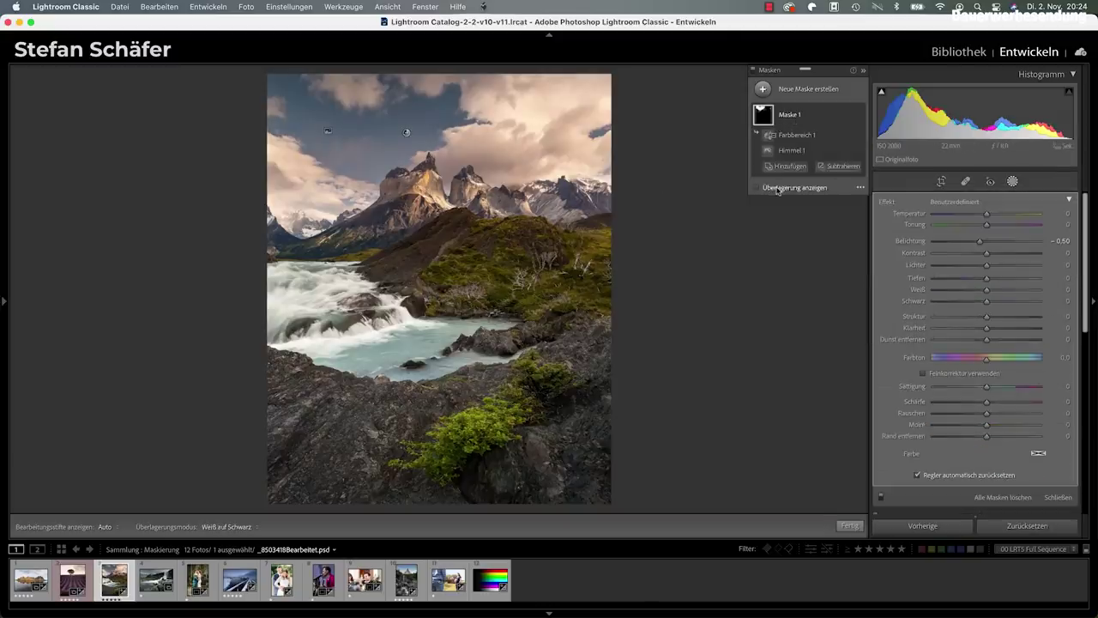
pyautogui.click(777, 189)
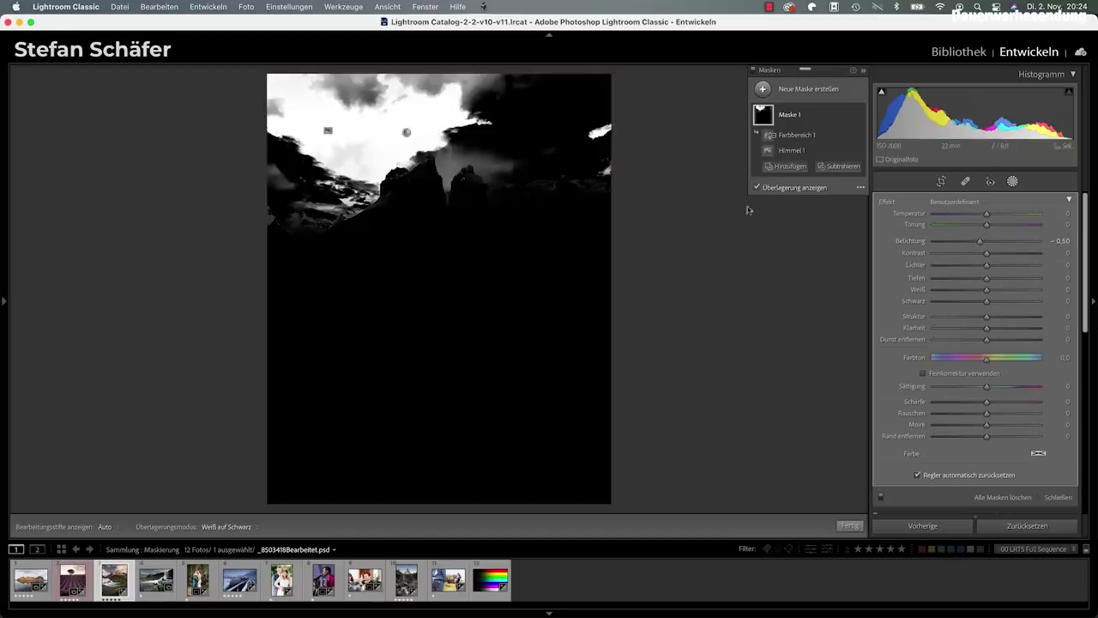
# Hide the overlay and raise Maske 1's Kontrast to 29 and Klarheit to 33.
pyautogui.click(767, 187)
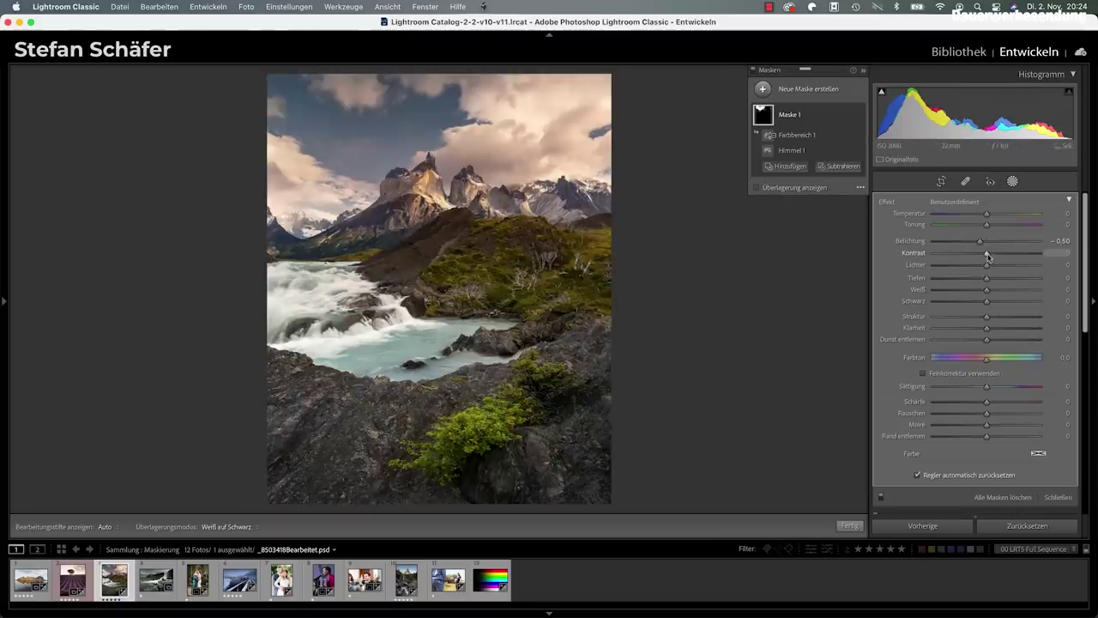
pyautogui.moveTo(993, 256); pyautogui.dragTo(999, 257)
pyautogui.moveTo(988, 329)
pyautogui.mouseDown()
pyautogui.moveTo(1014, 329)
pyautogui.moveTo(1004, 330)
pyautogui.mouseUp()
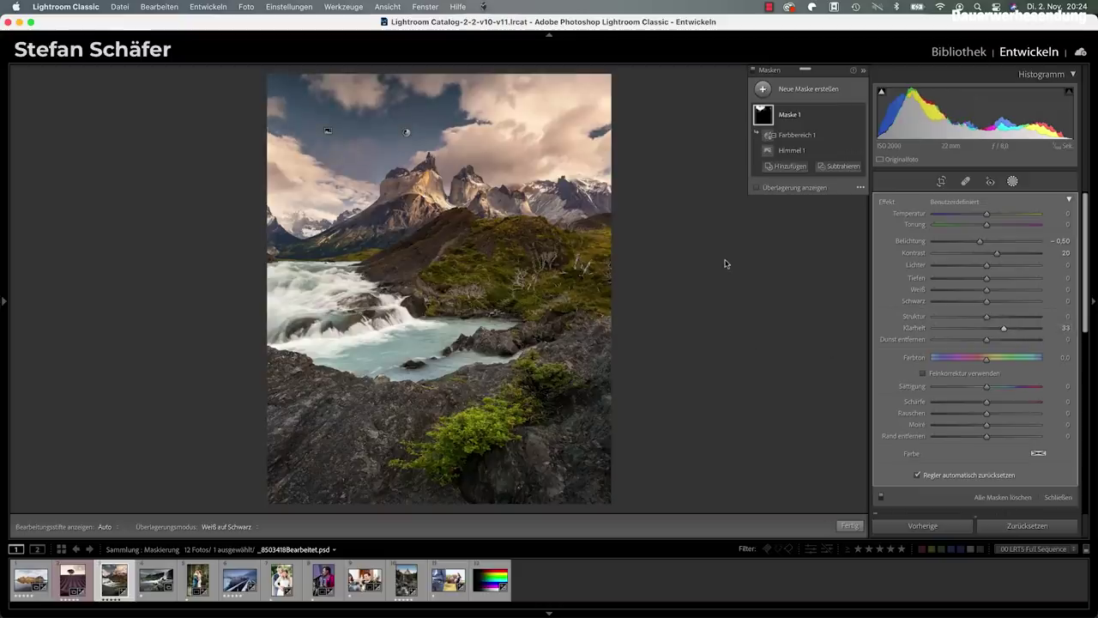